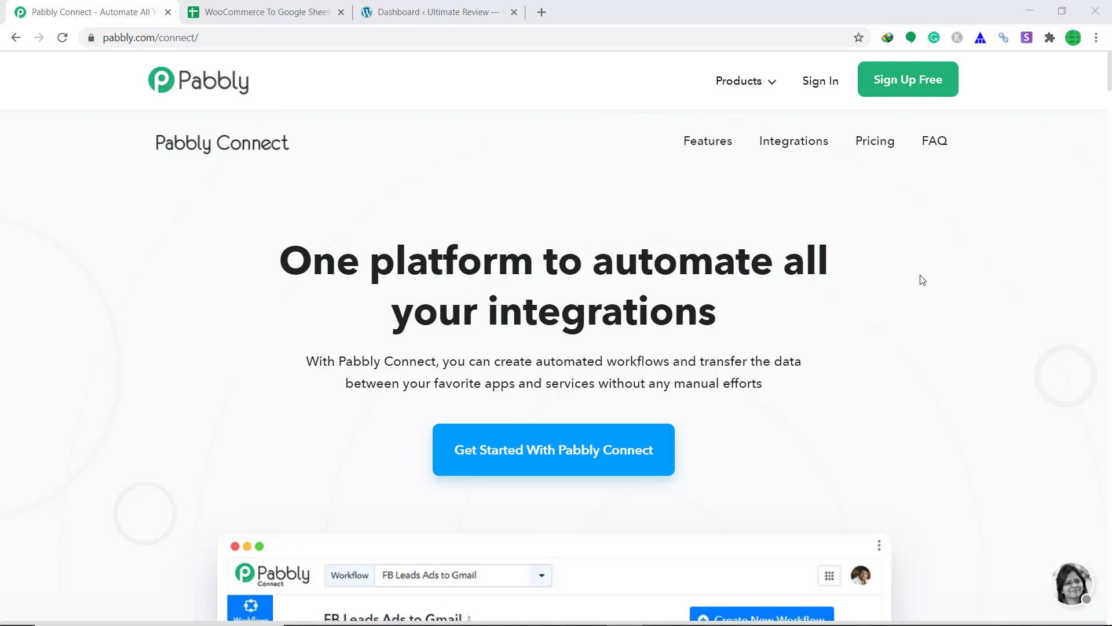
# Sign in to the Pabbly account and open the Connect application.
pyautogui.click(813, 91)
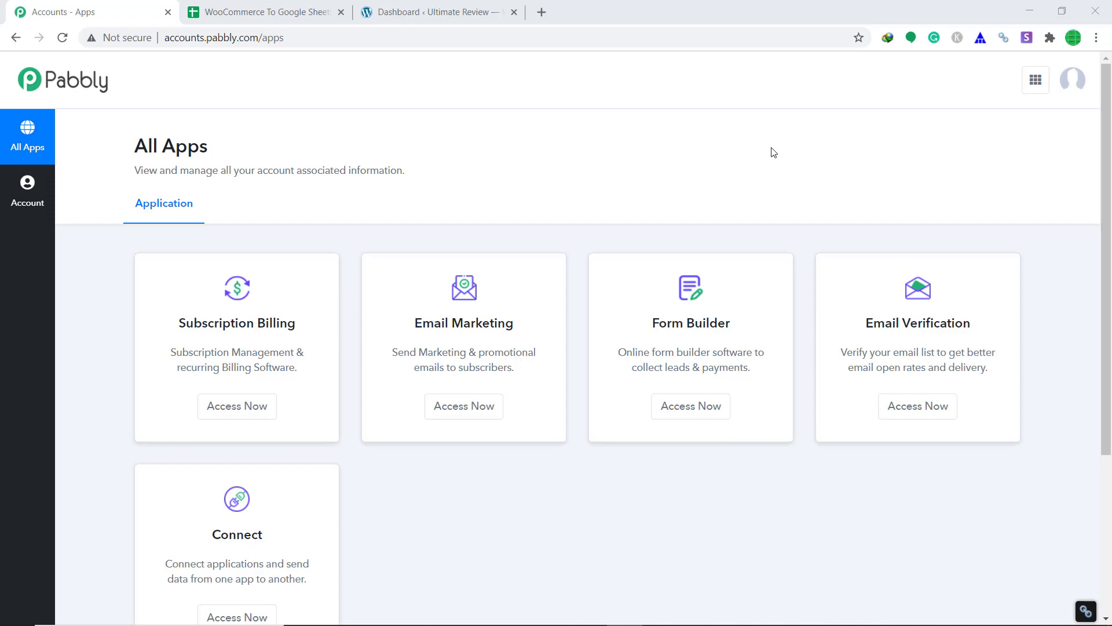
pyautogui.scroll(-2, 840, 139)
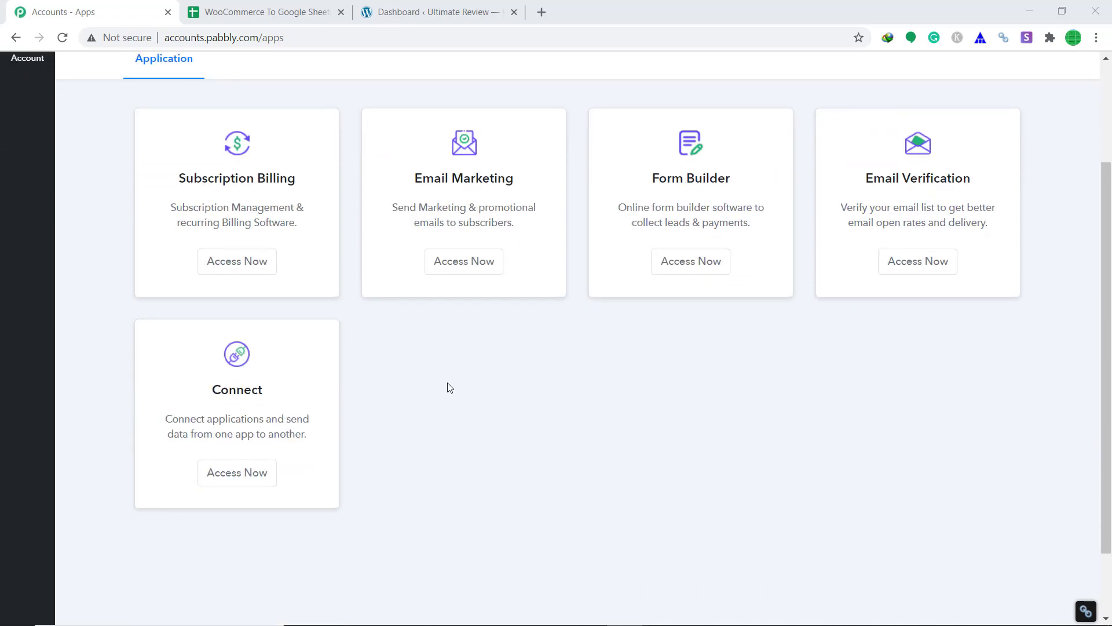
pyautogui.click(225, 478)
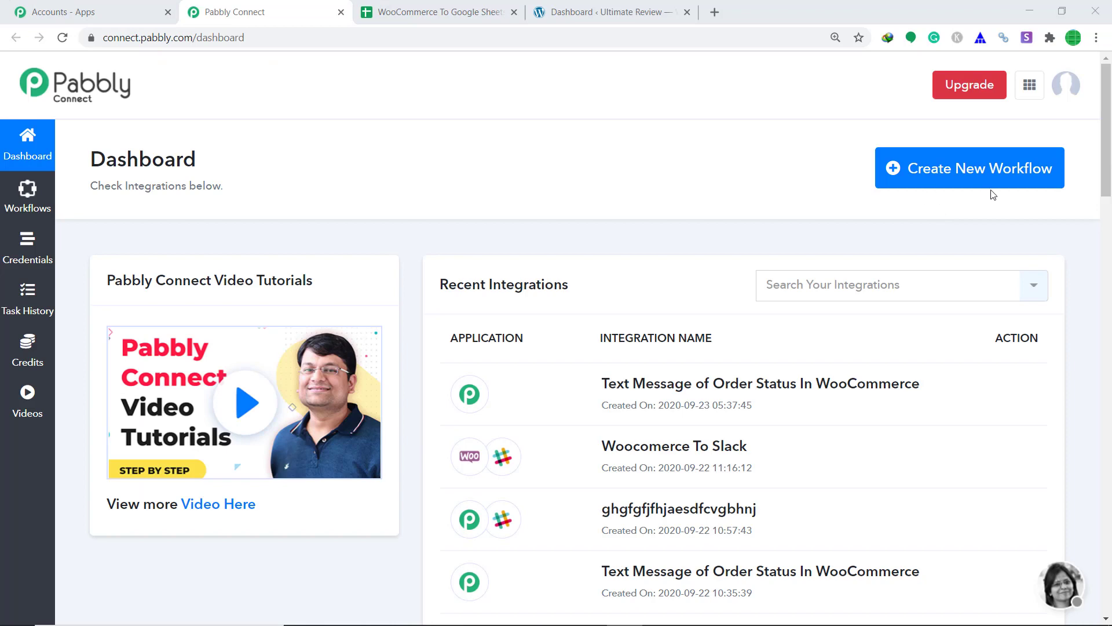
# Create a new workflow named "WooCommerce To Google Sheets".
pyautogui.click(1026, 182)
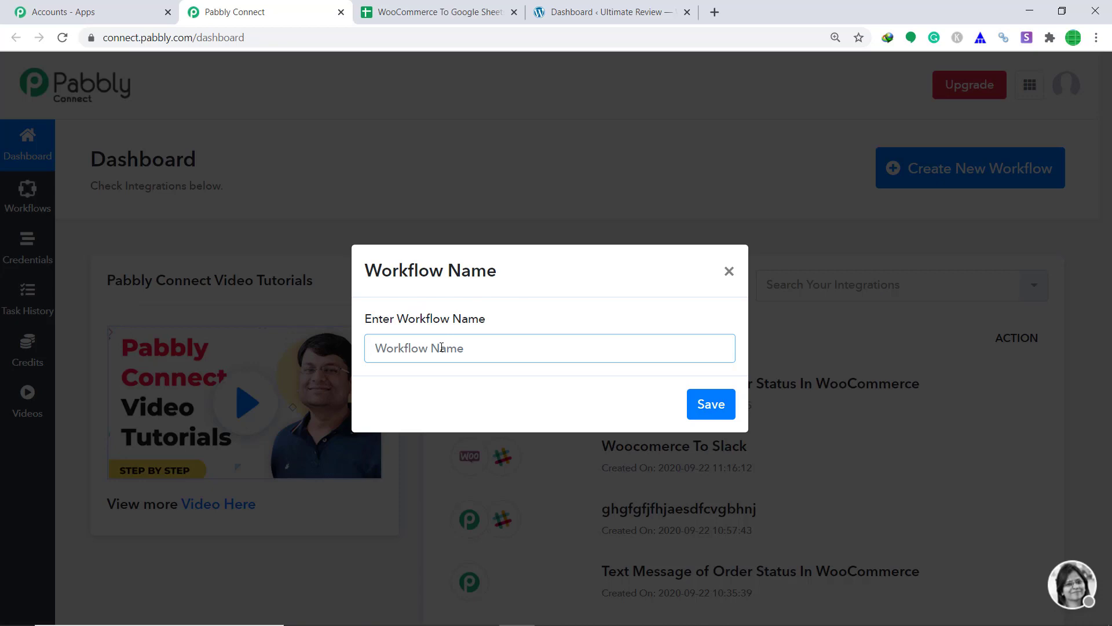
pyautogui.write('WooCommerce ')
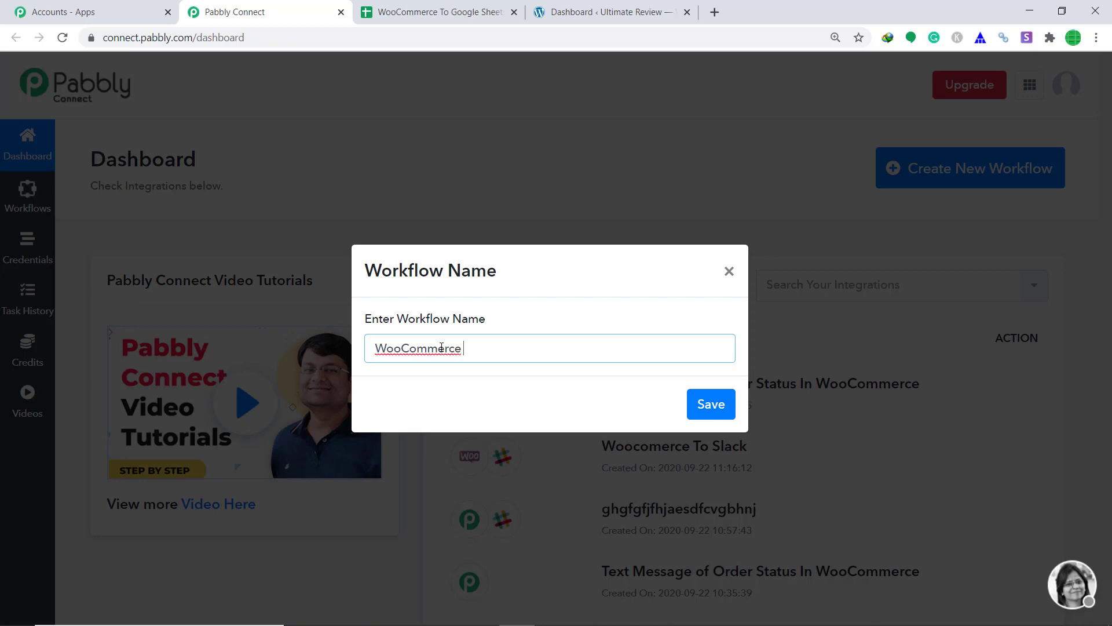
pyautogui.write('To Google Sheets')
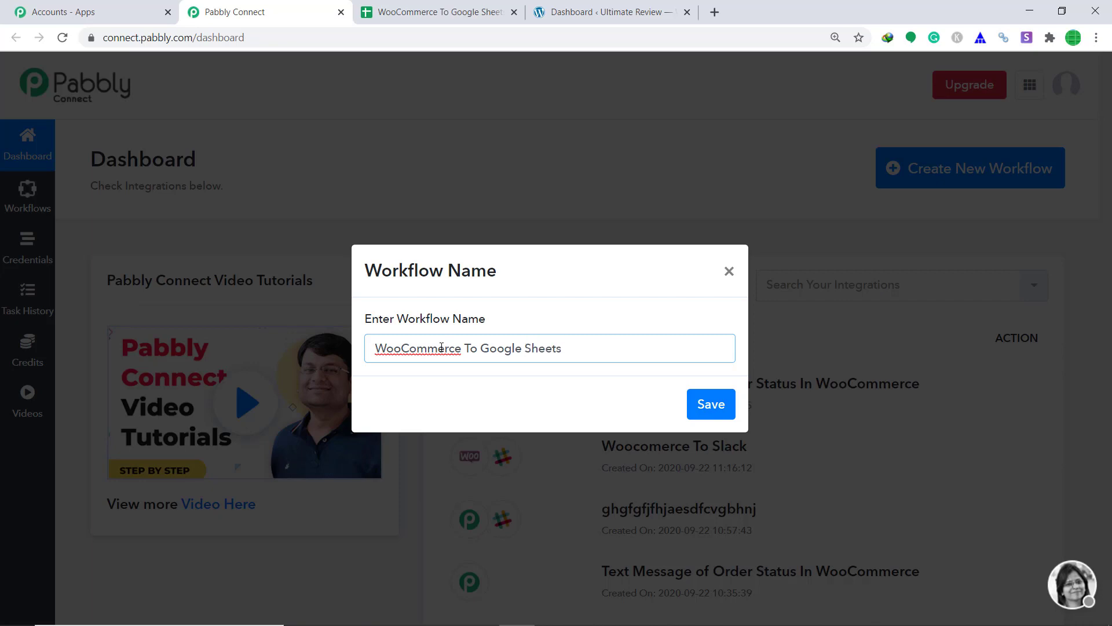
pyautogui.click(719, 415)
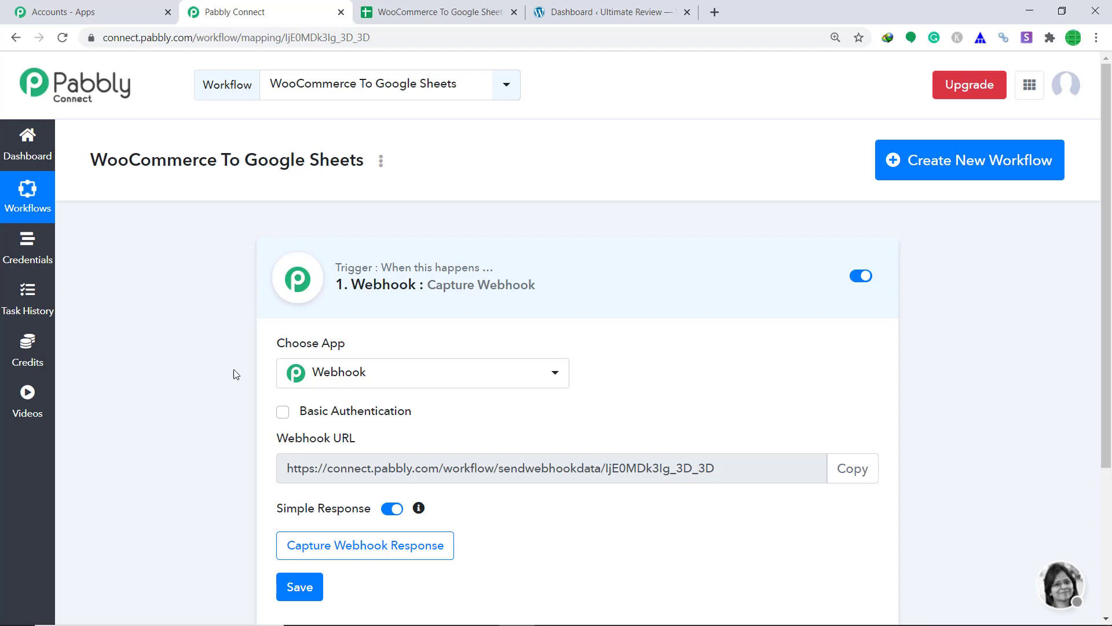
# Set the workflow's trigger app to WooCommerce with New Order Created as the method.
pyautogui.click(348, 377)
pyautogui.write('W')
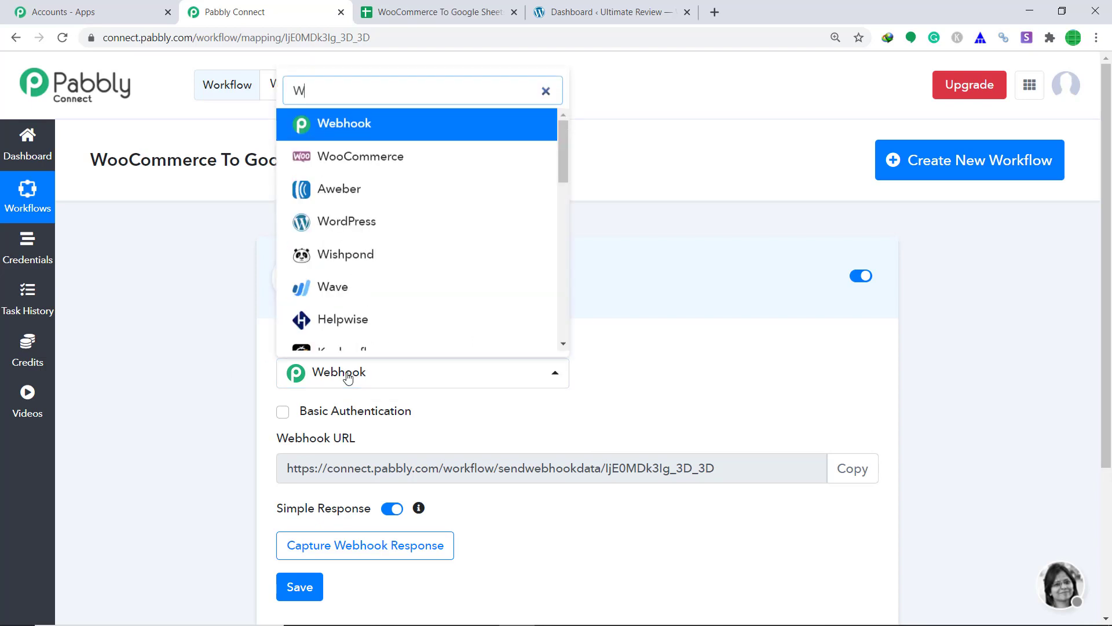
pyautogui.click(366, 155)
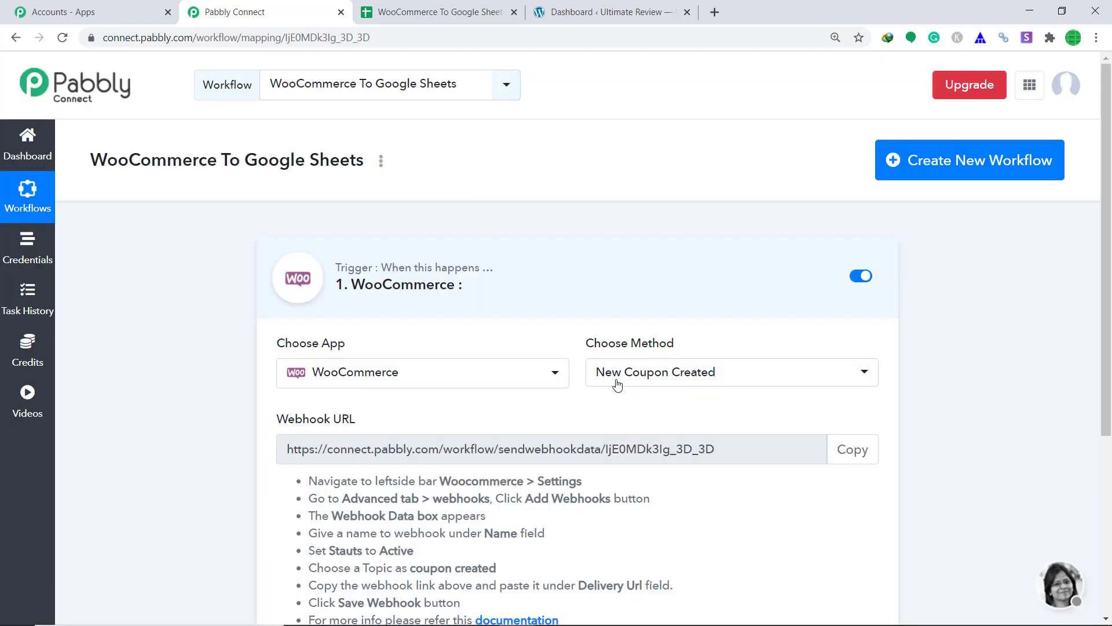
pyautogui.click(702, 383)
pyautogui.click(672, 300)
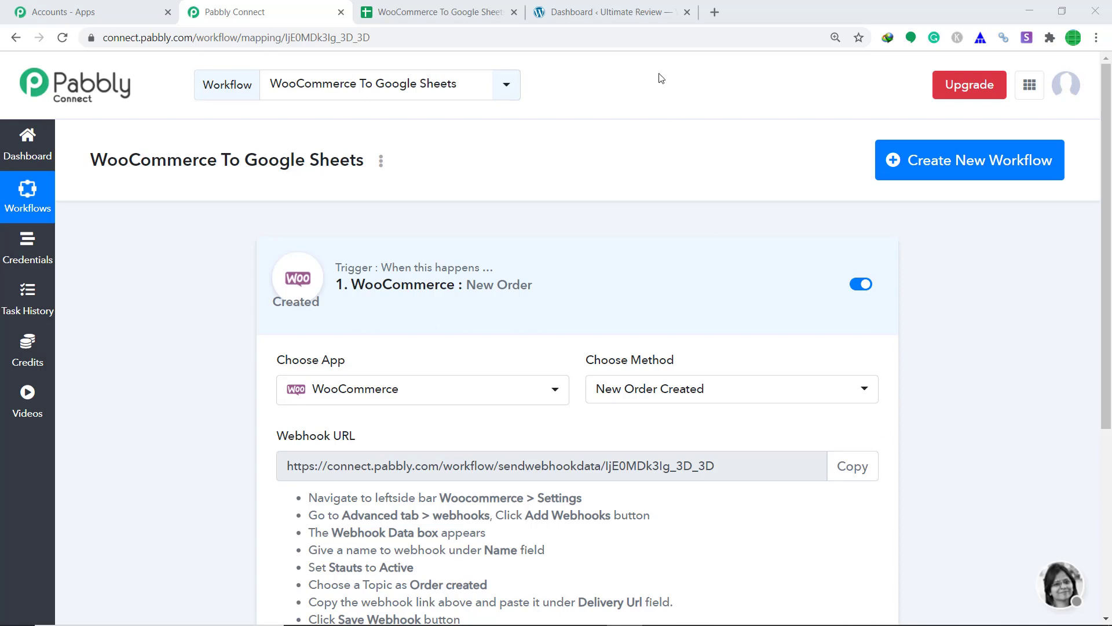
# In the WordPress admin, go to WooCommerce's advanced webhook settings and start adding a new webhook.
pyautogui.click(635, 7)
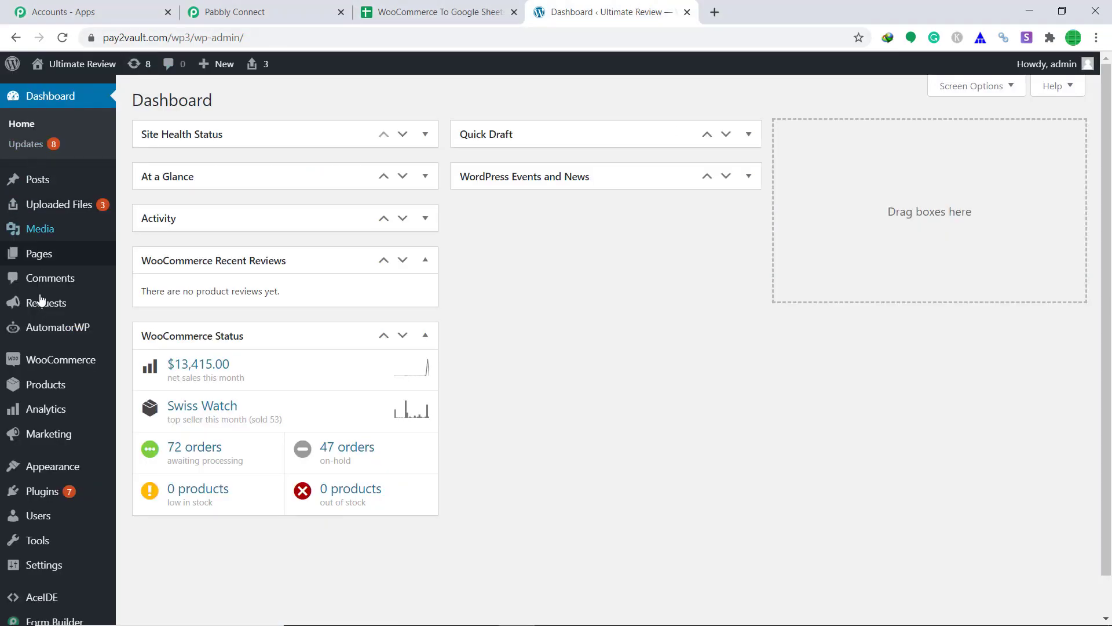
pyautogui.moveTo(53, 358)
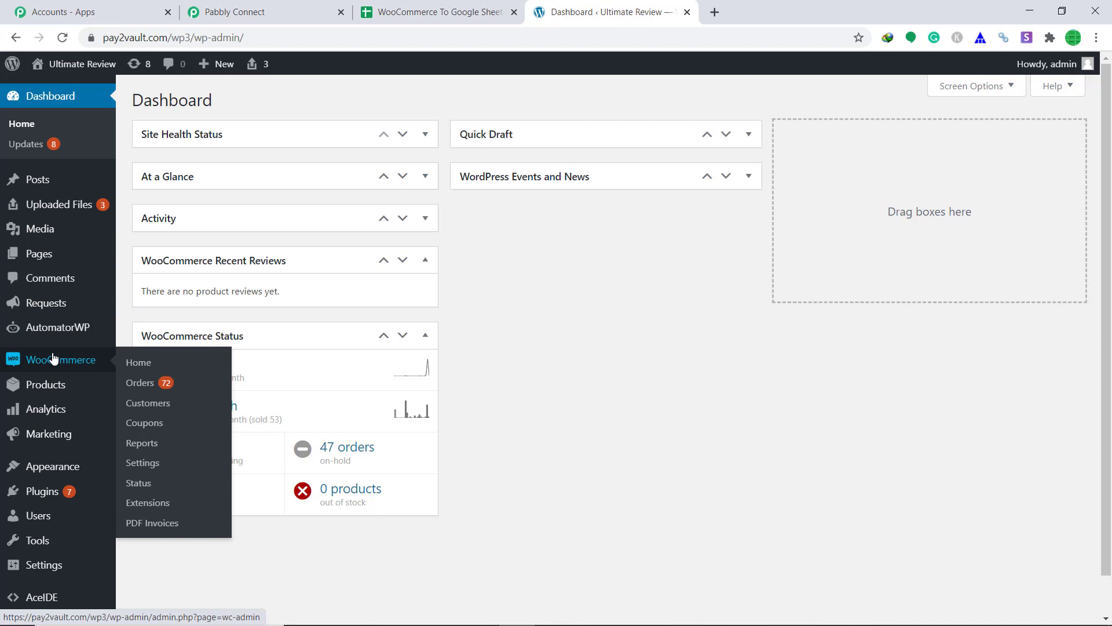
pyautogui.click(156, 466)
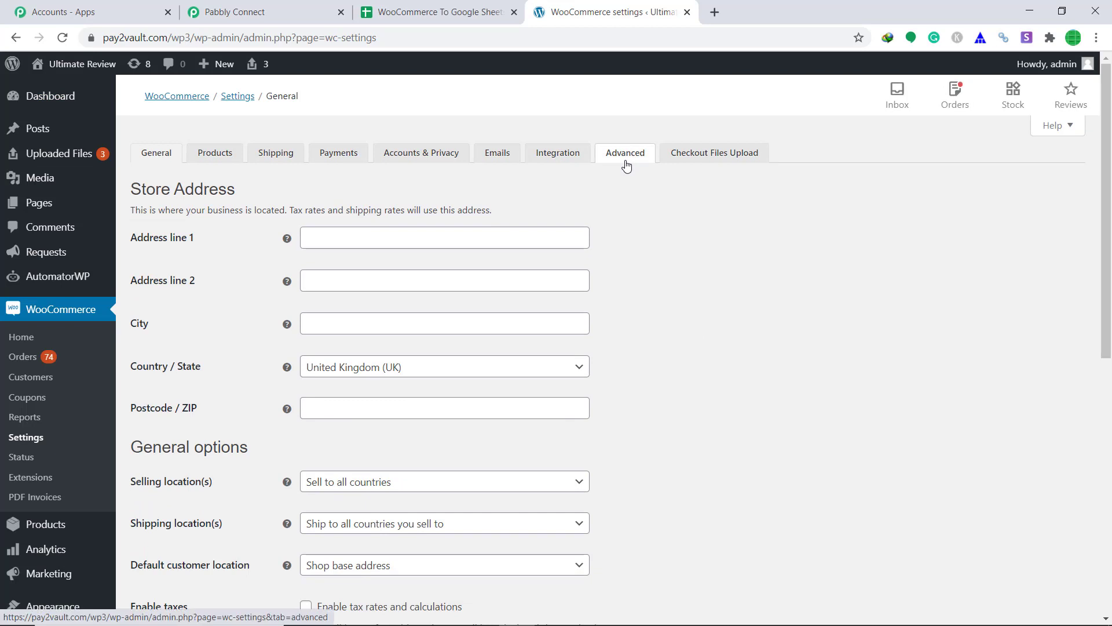
pyautogui.click(626, 165)
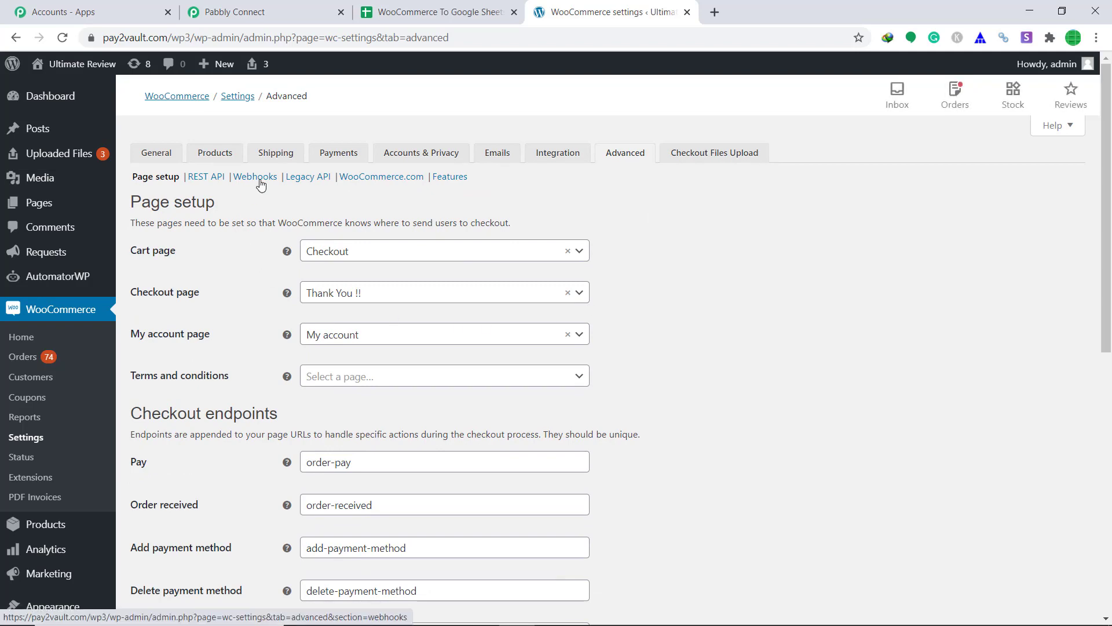
pyautogui.click(259, 181)
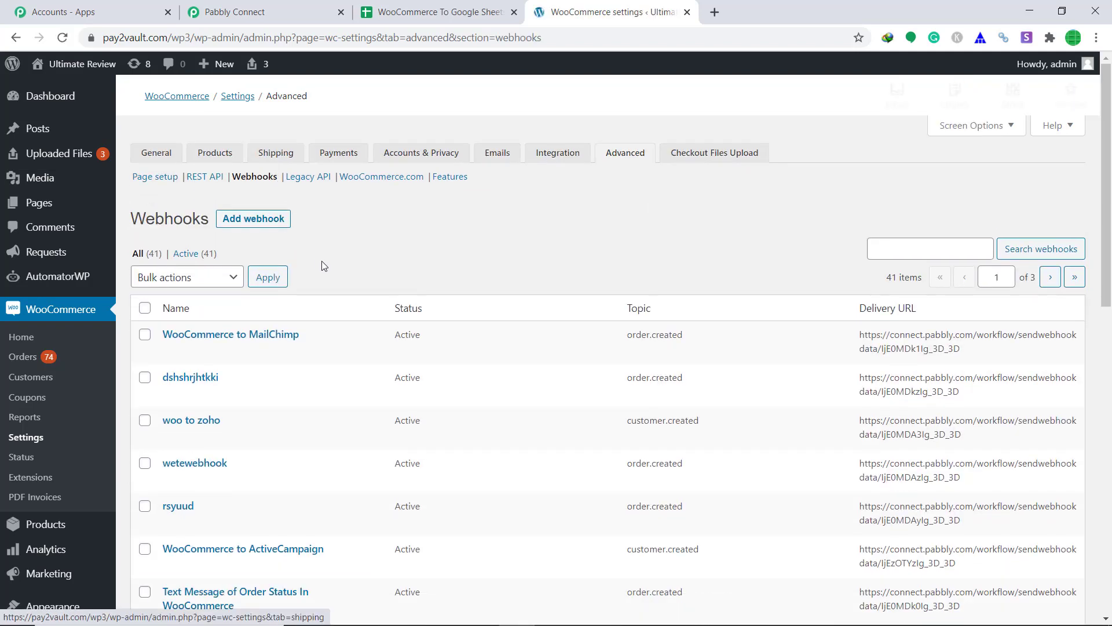
pyautogui.click(253, 219)
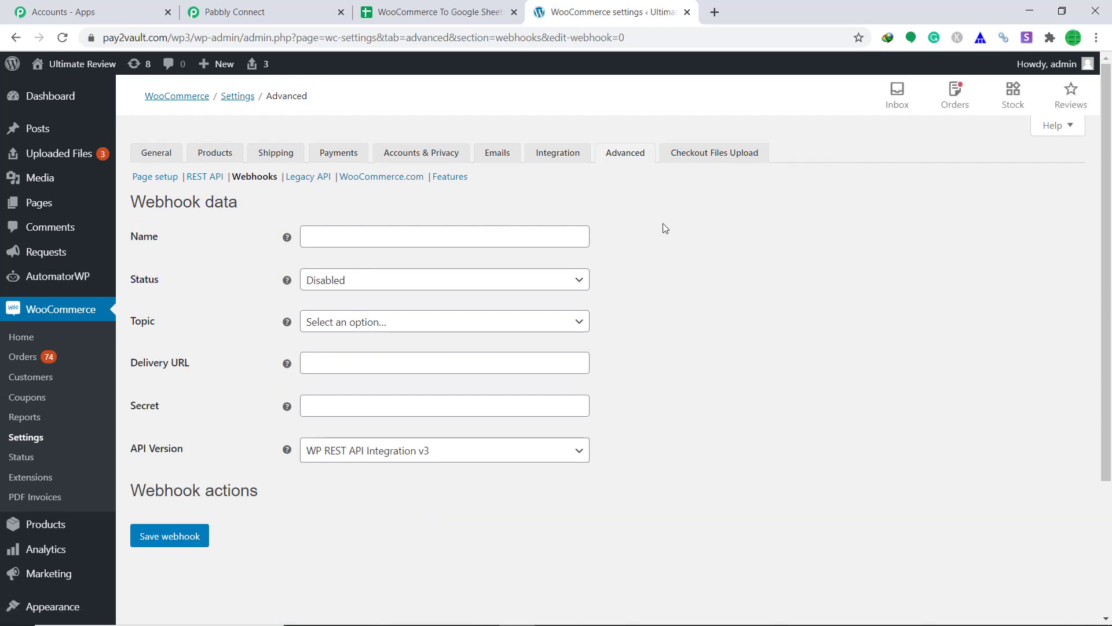
# Name the webhook "wsdWebhook", set its status to Active and choose Order created as its topic.
pyautogui.click(537, 242)
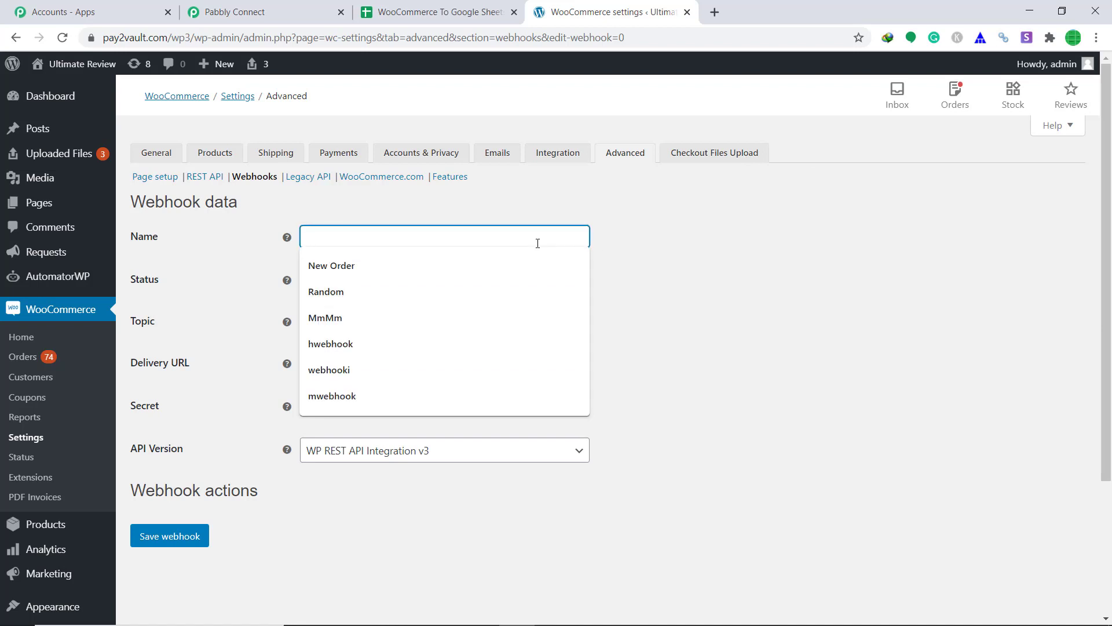
pyautogui.write('wsd')
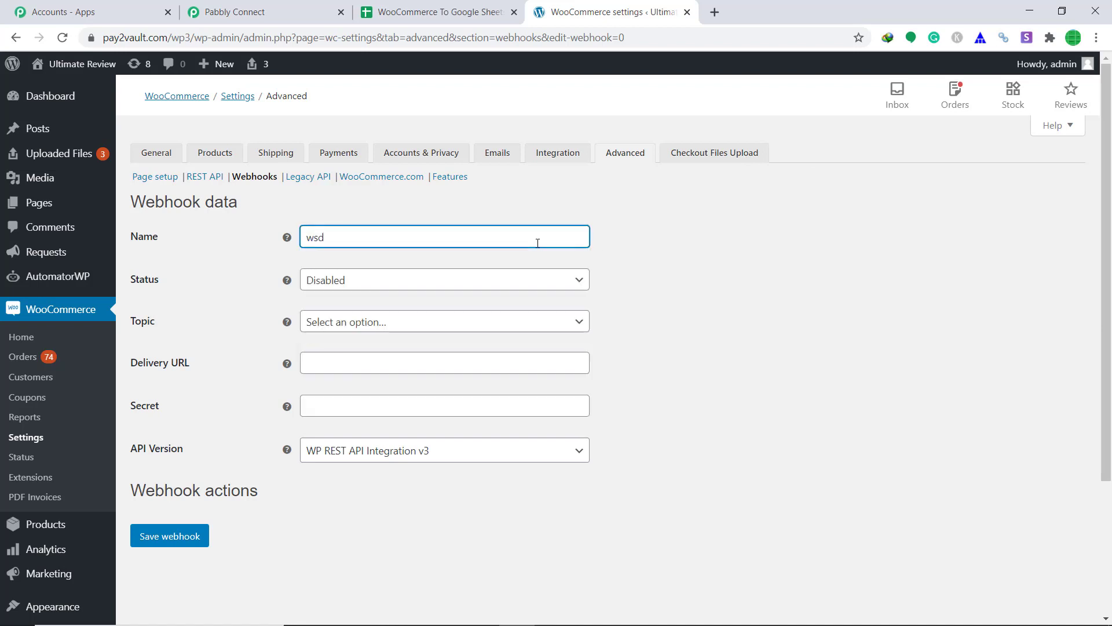
pyautogui.write('Webhook')
pyautogui.click(571, 290)
pyautogui.click(528, 300)
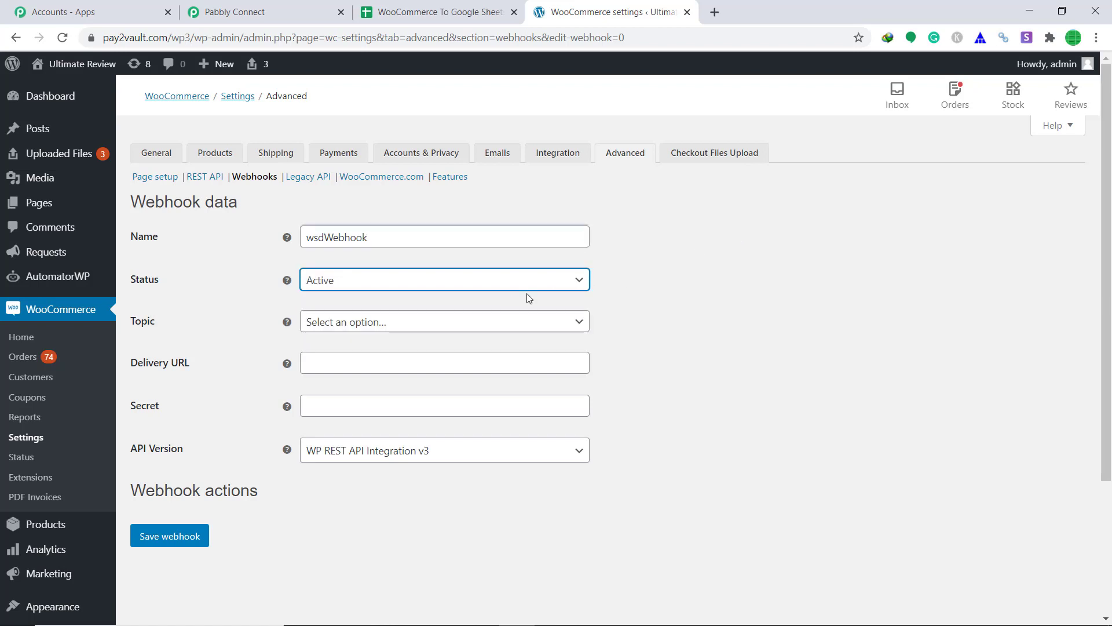
pyautogui.click(585, 321)
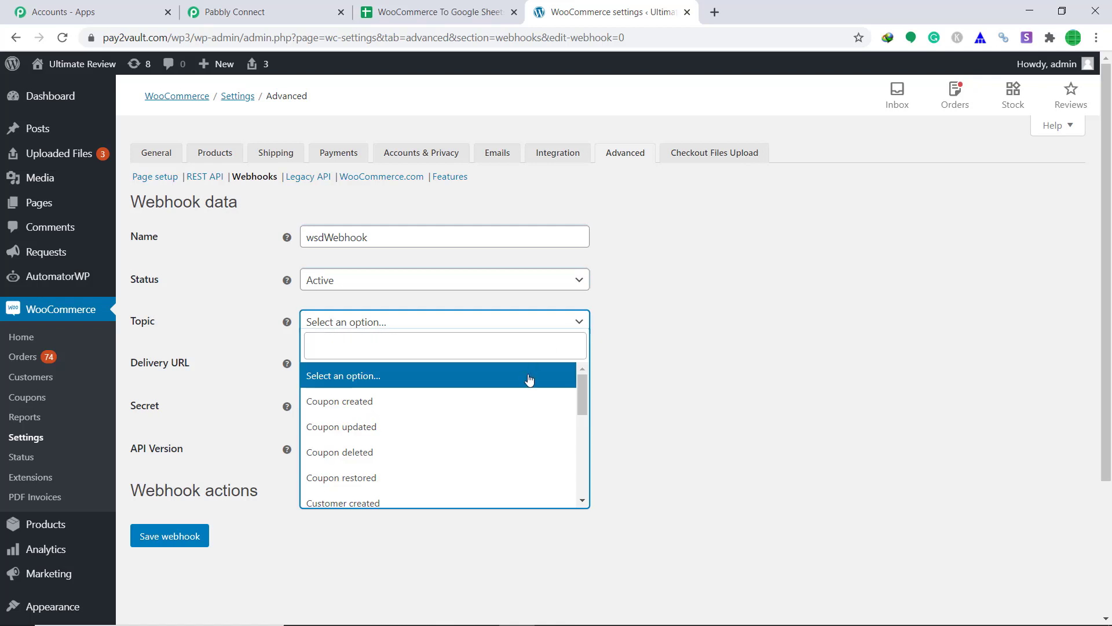
pyautogui.scroll(-3, 521, 394)
pyautogui.click(430, 434)
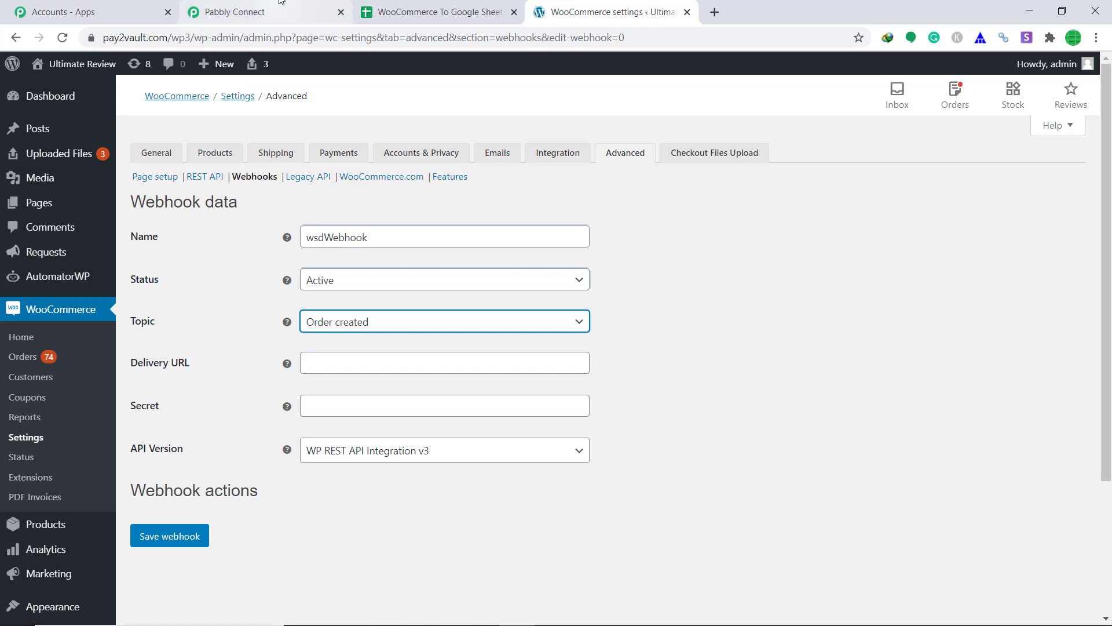
# Copy the trigger's webhook URL from Pabbly Connect into the WooCommerce webhook's Delivery URL and save the webhook.
pyautogui.click(264, 12)
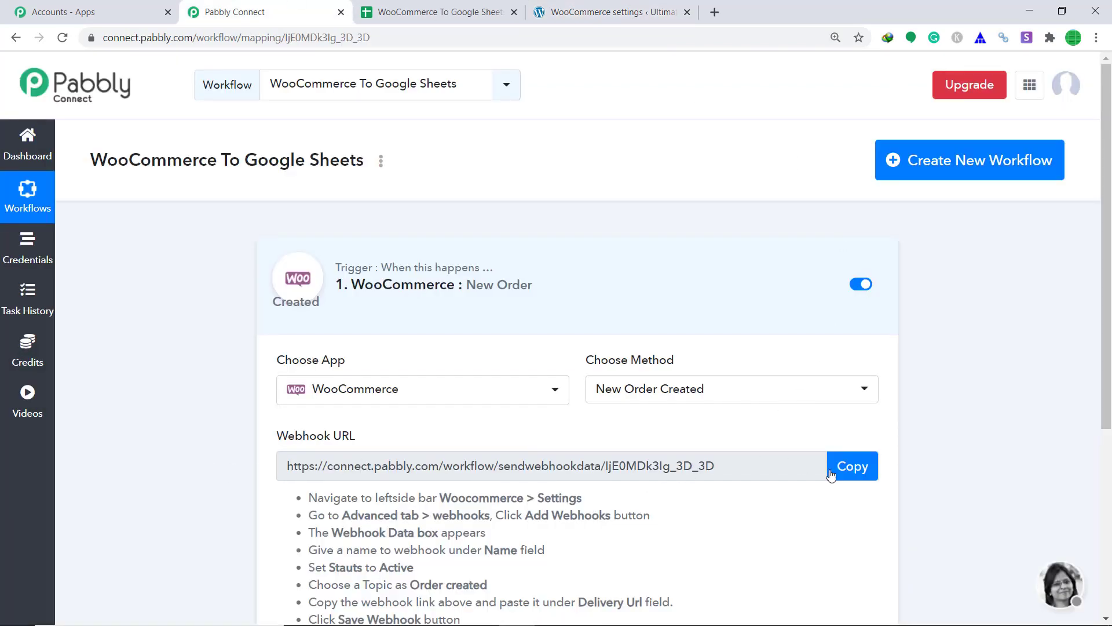
pyautogui.click(866, 476)
pyautogui.hotkey('ctrl', 'c')
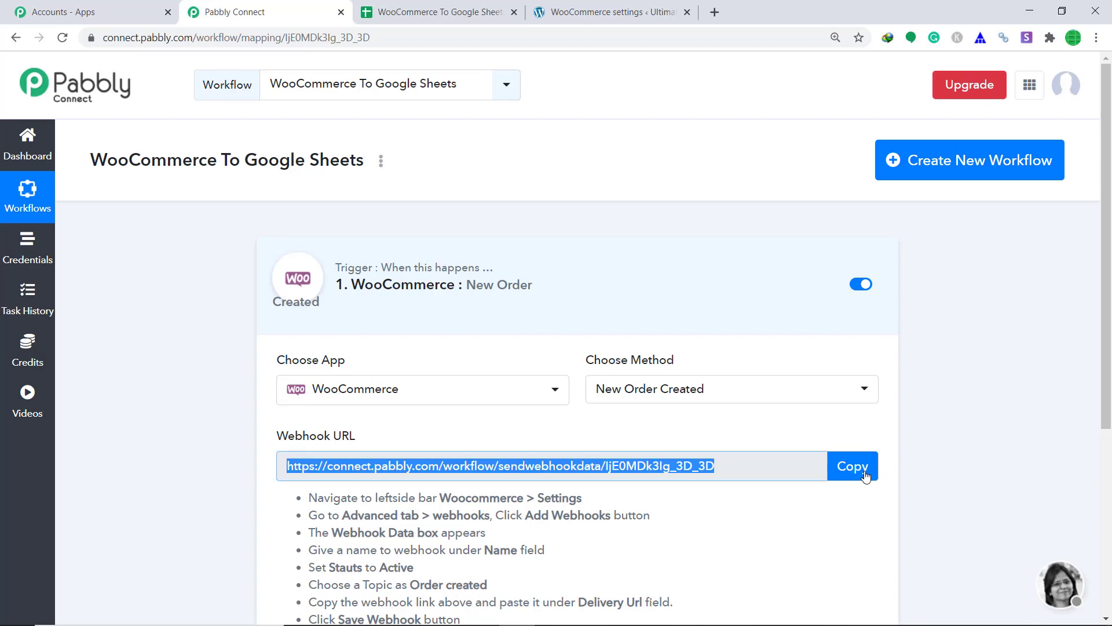
pyautogui.click(575, 8)
pyautogui.click(335, 365)
pyautogui.rightClick(336, 366)
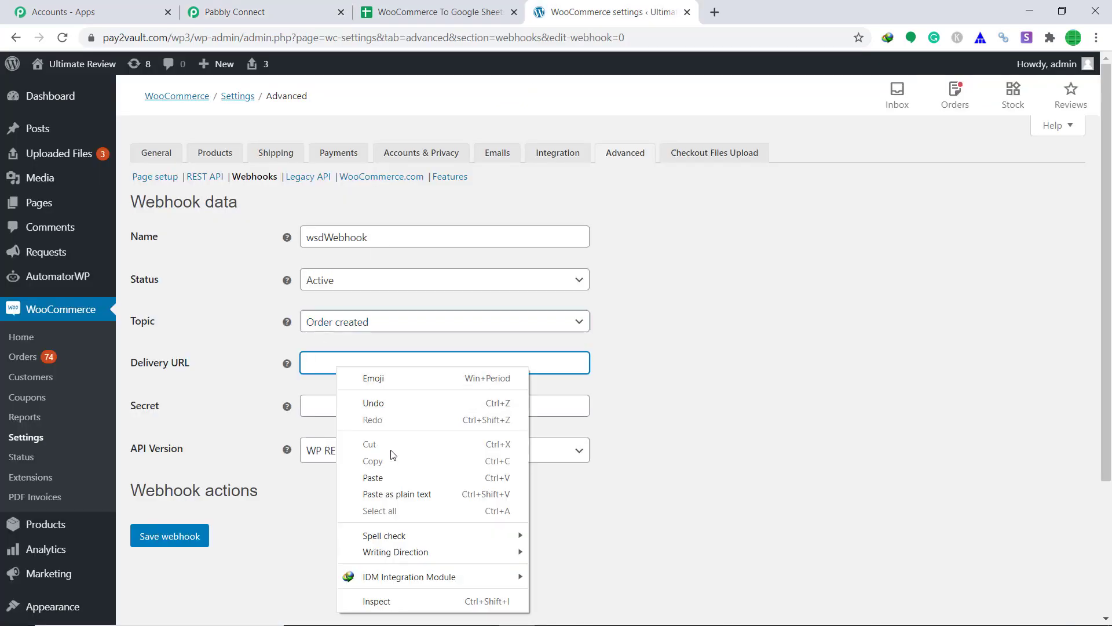
pyautogui.click(390, 478)
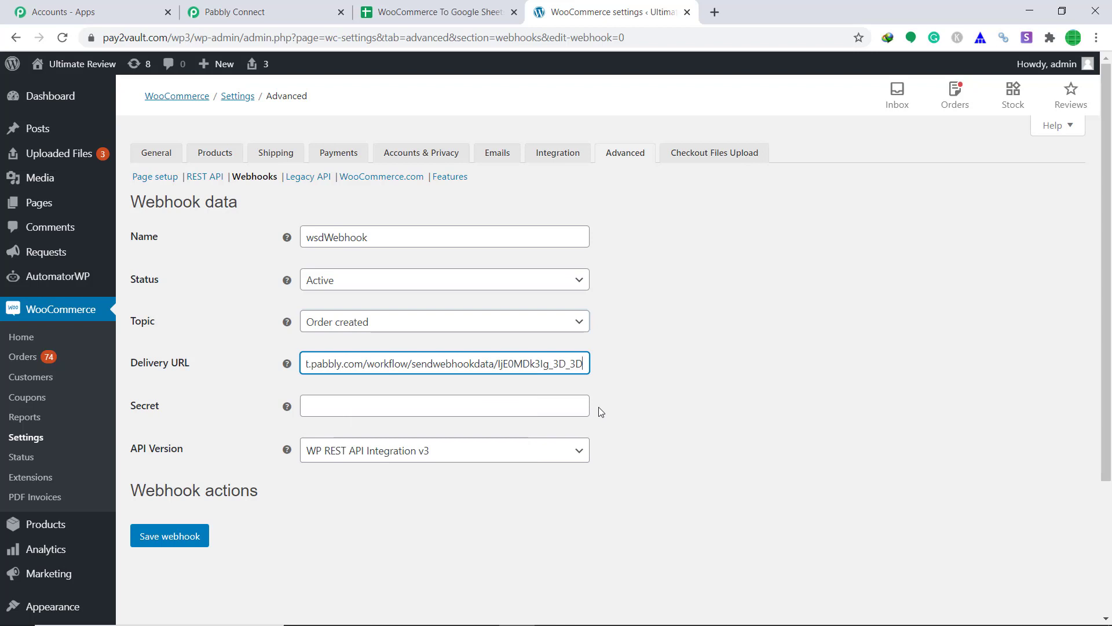
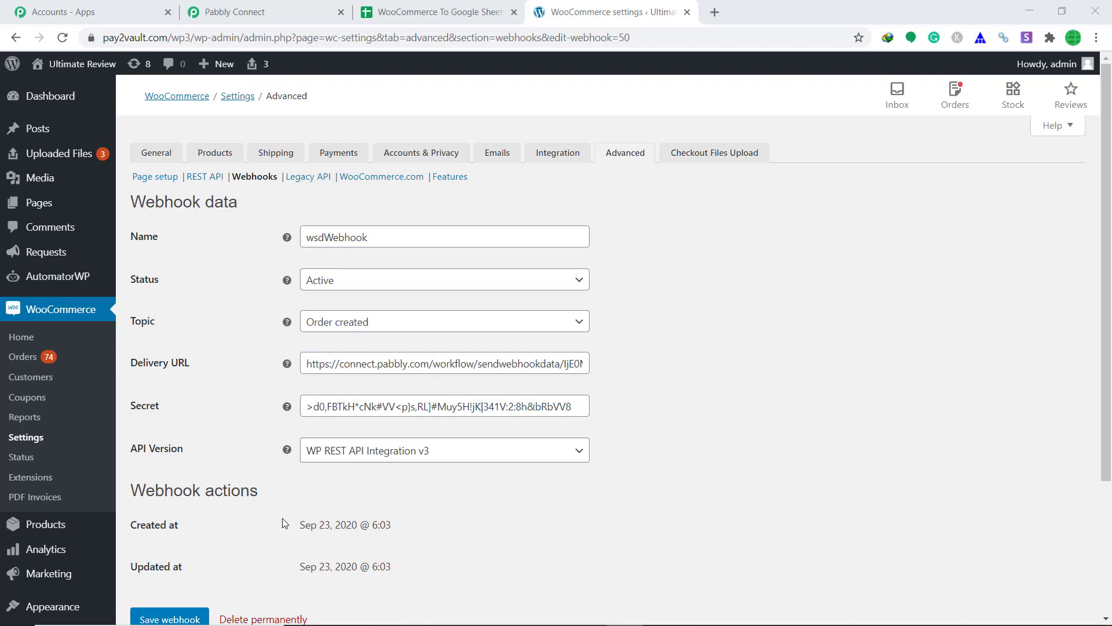
# Return to the Pabbly Connect workflow and start capturing the webhook response for the WooCommerce trigger.
pyautogui.click(249, 11)
pyautogui.scroll(-7, 562, 278)
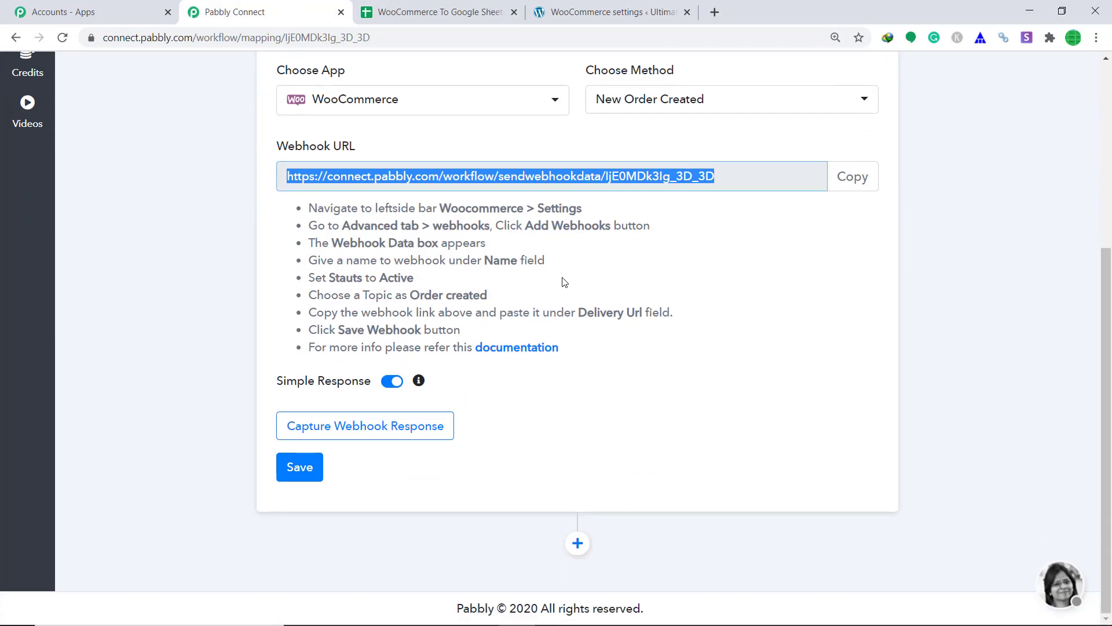
pyautogui.click(440, 436)
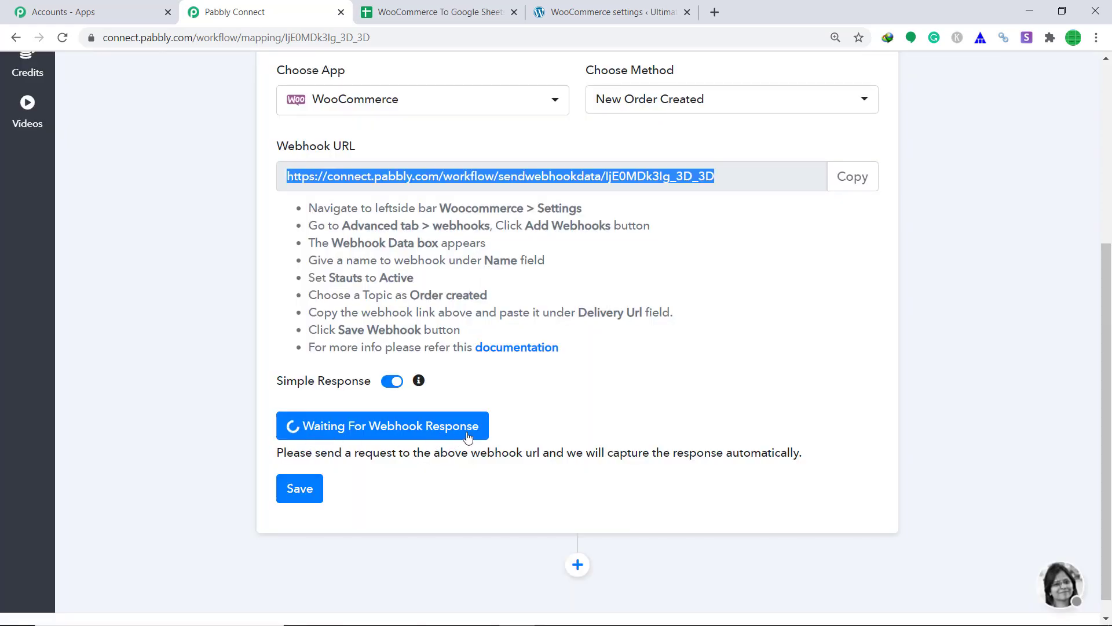
# In the WordPress store, view the Apple Watch Series 5 product from the full product list and add it to the cart.
pyautogui.click(621, 4)
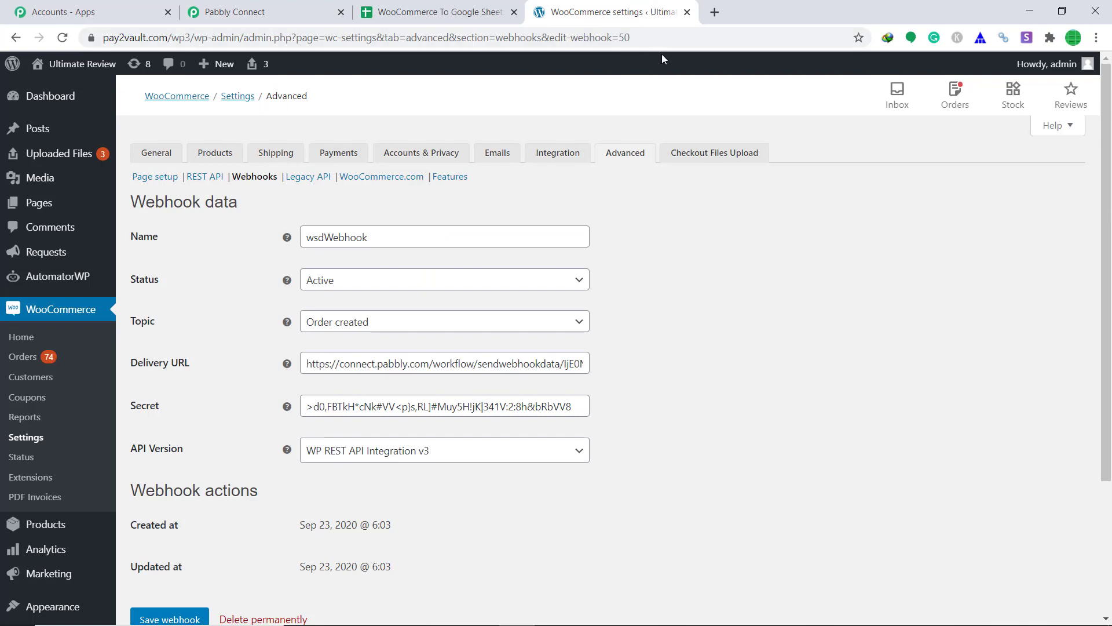
pyautogui.moveTo(44, 523)
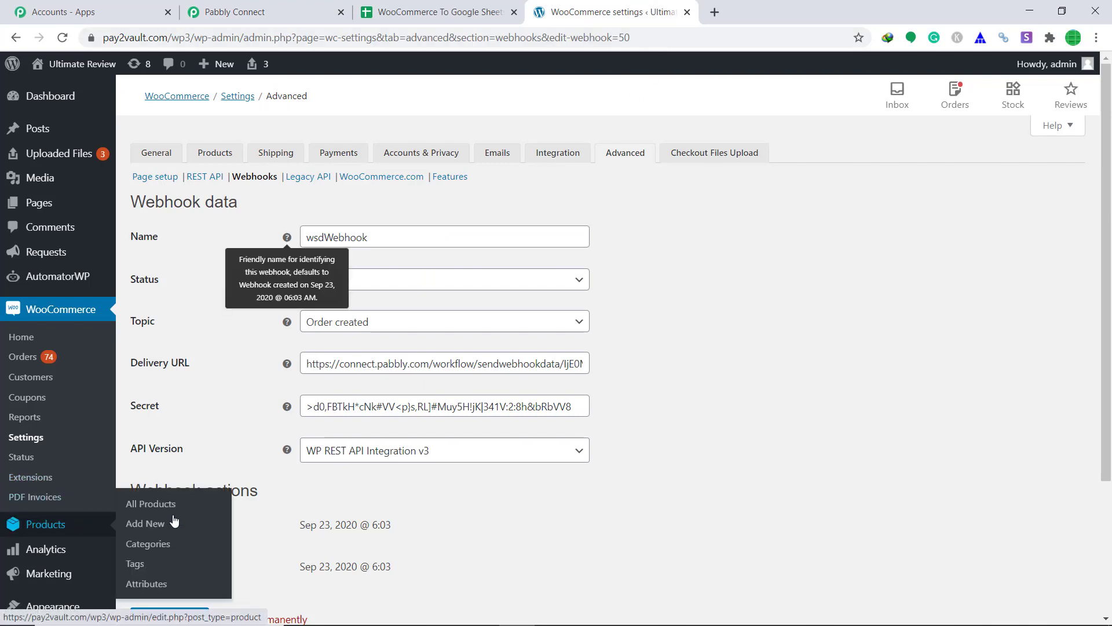
pyautogui.click(184, 505)
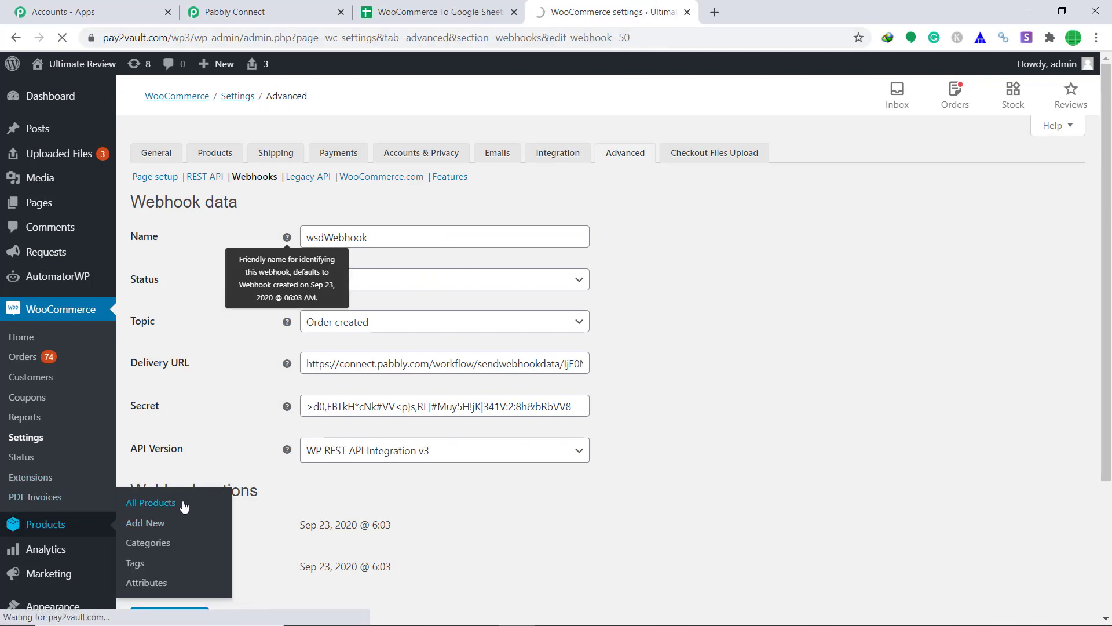
pyautogui.scroll(-5, 603, 367)
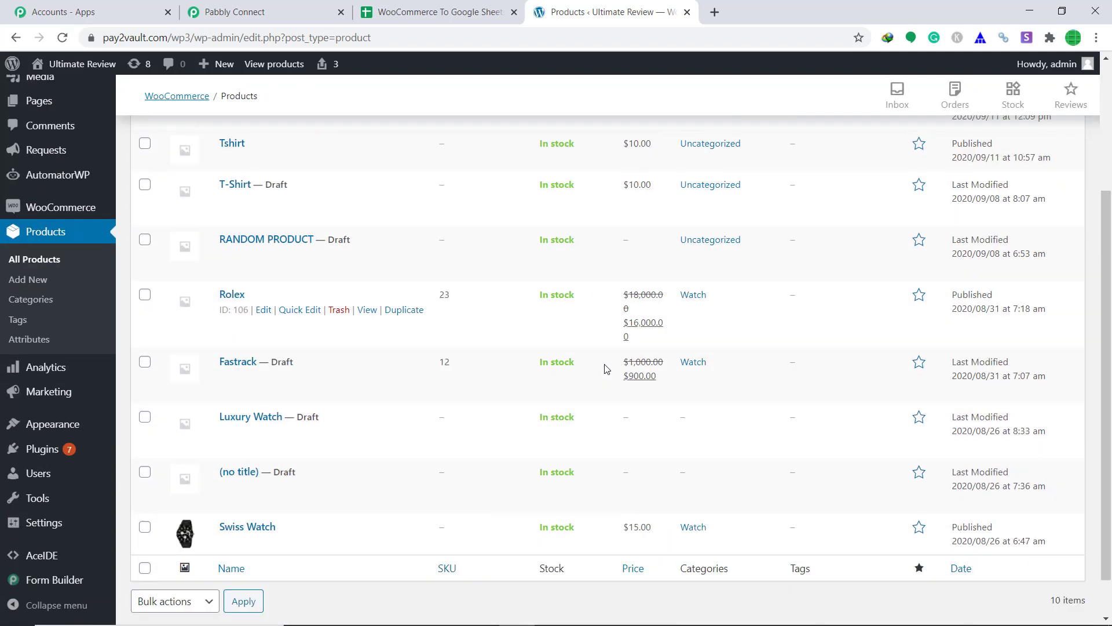
pyautogui.scroll(5, 603, 367)
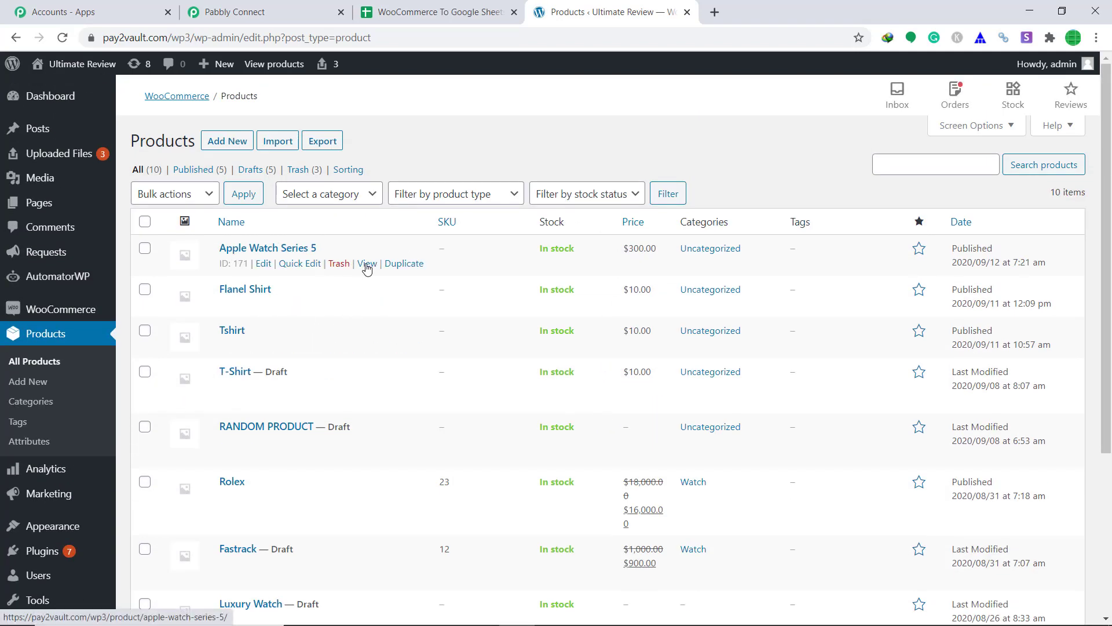
pyautogui.click(367, 264)
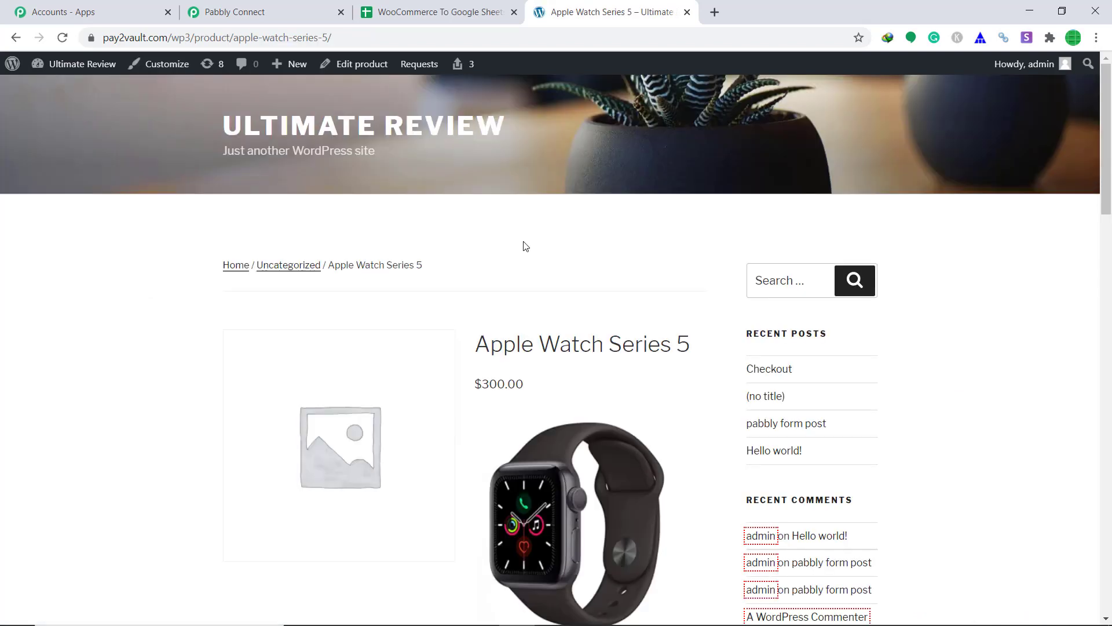
pyautogui.scroll(-4, 552, 253)
pyautogui.click(601, 568)
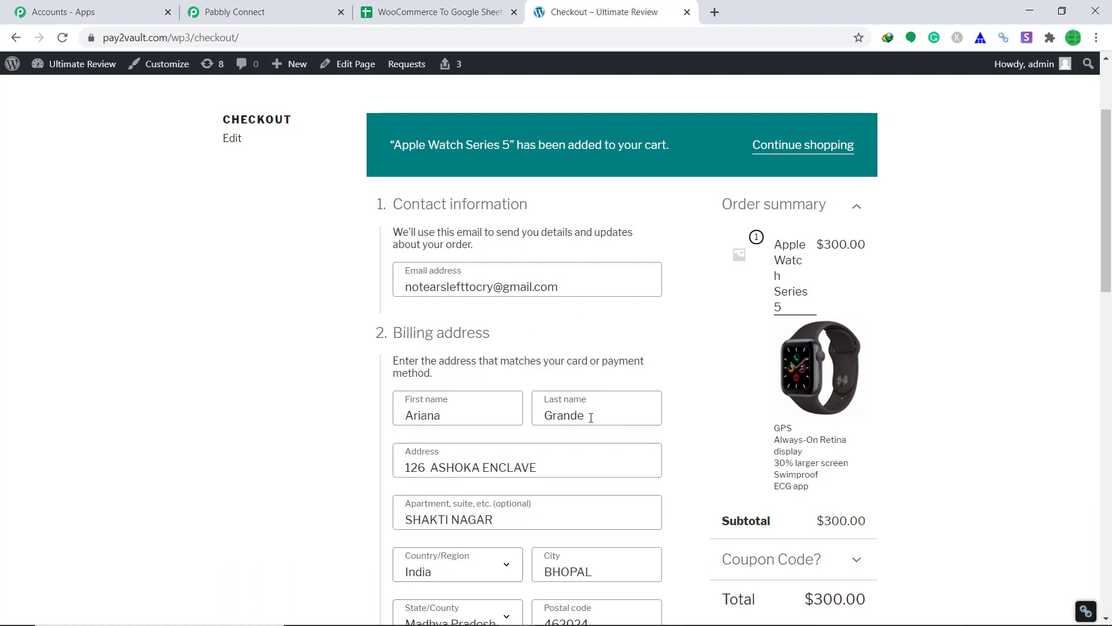
# Review the prefilled contact, billing and payment details at checkout and place the test order for the Apple Watch Series 5.
pyautogui.scroll(-3, 539, 380)
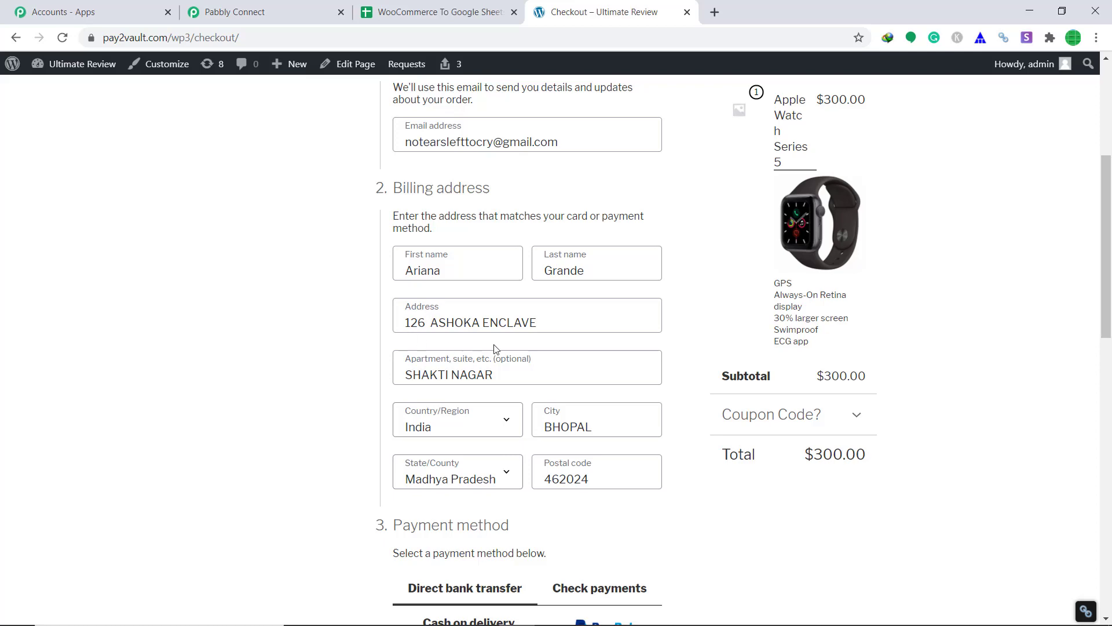
pyautogui.scroll(-1, 542, 342)
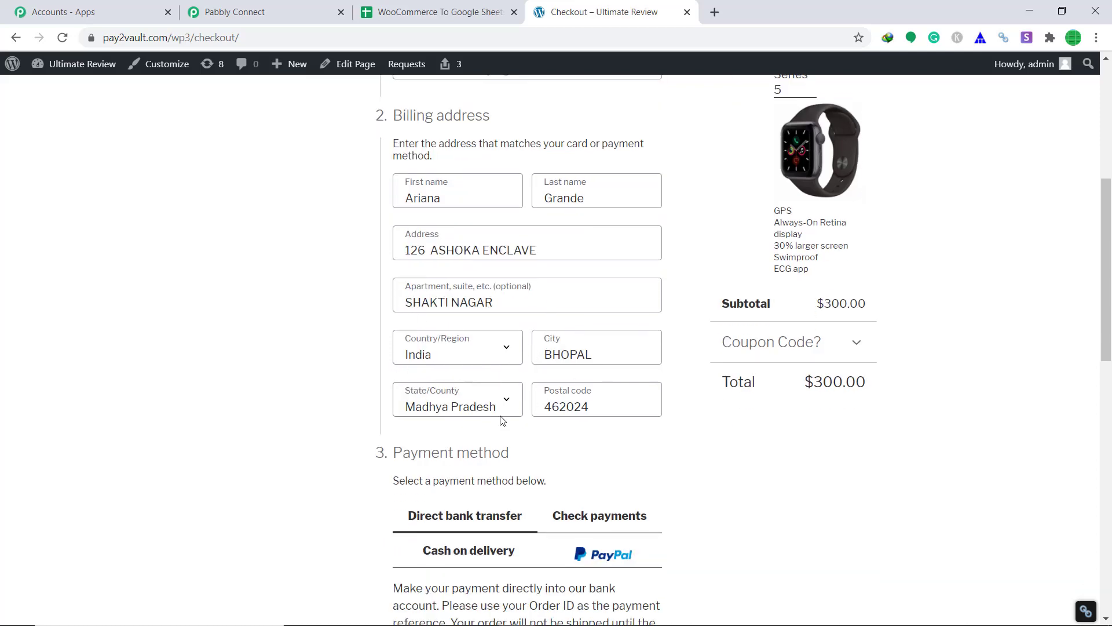
pyautogui.scroll(-3, 545, 389)
pyautogui.scroll(6, 486, 390)
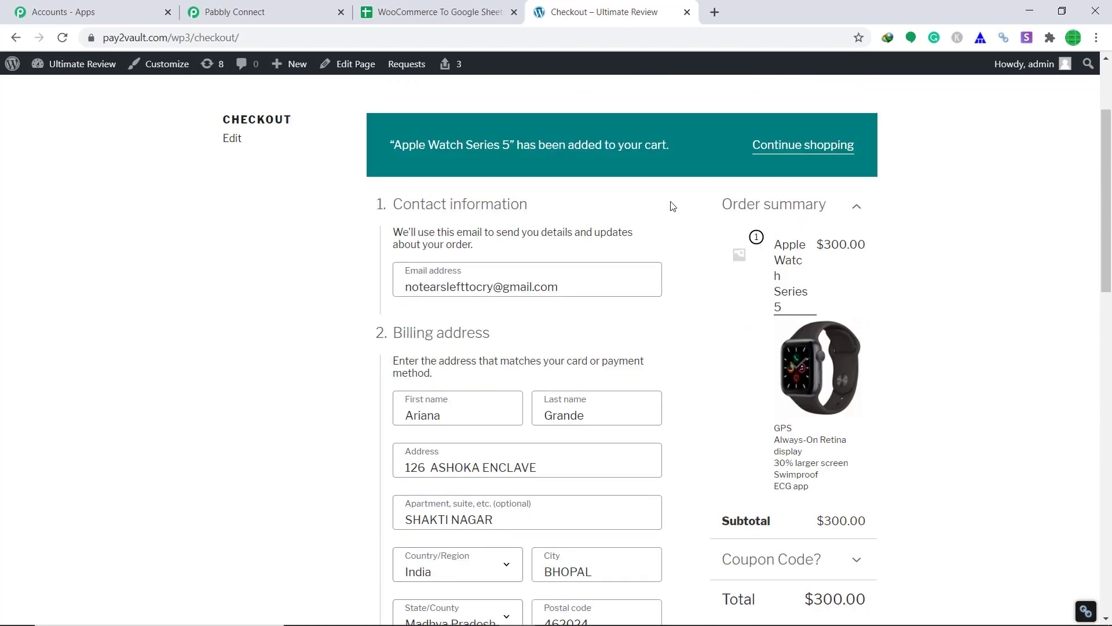
pyautogui.scroll(-3, 675, 328)
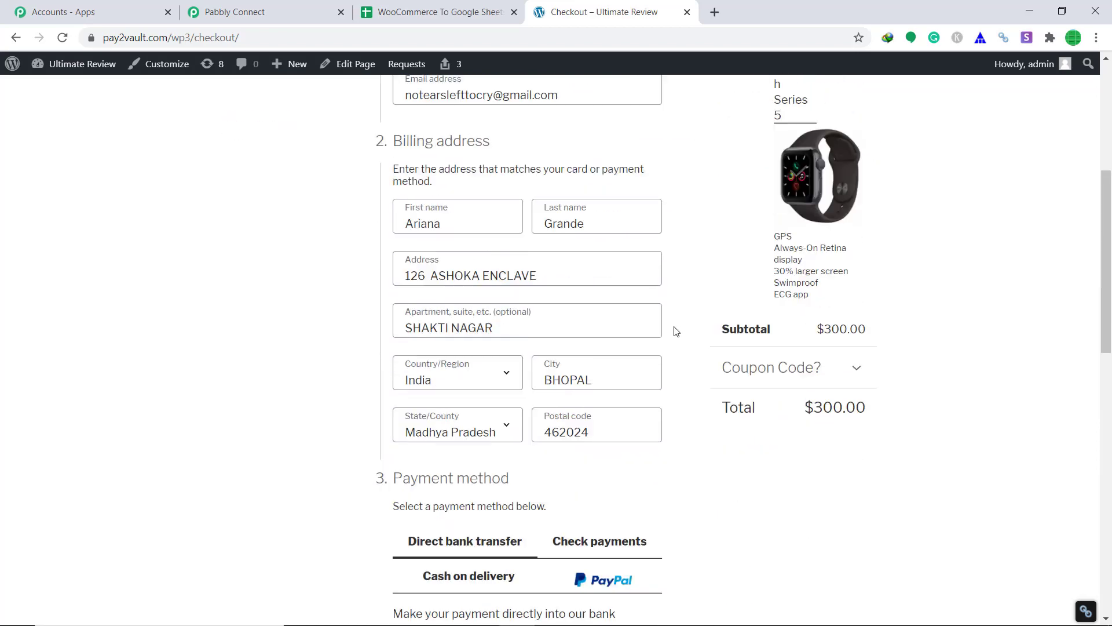
pyautogui.scroll(-5, 675, 331)
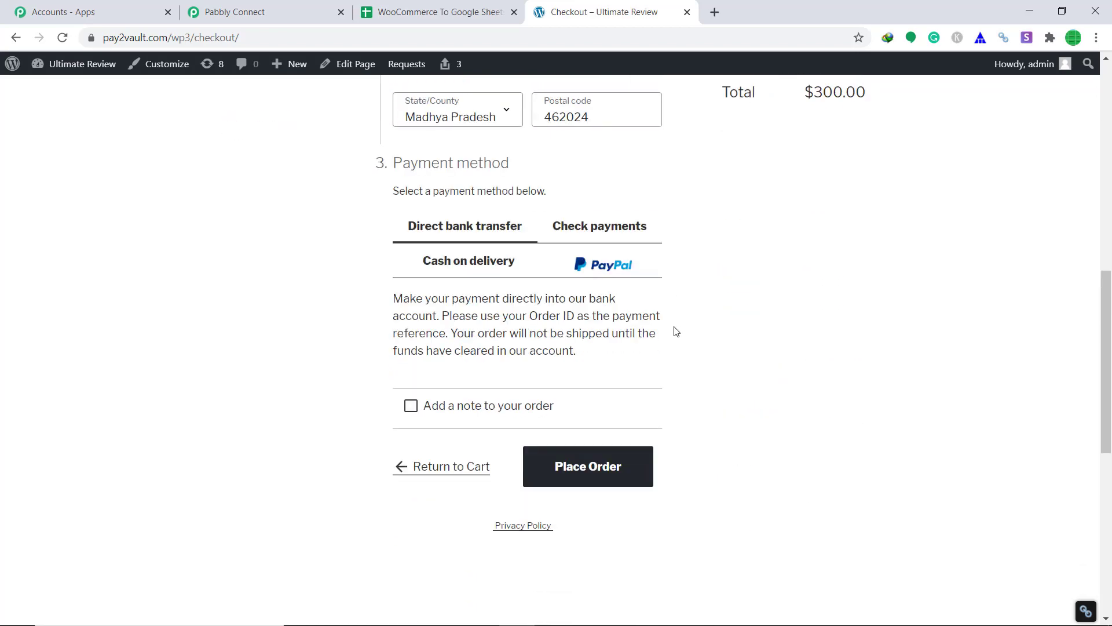
pyautogui.click(616, 467)
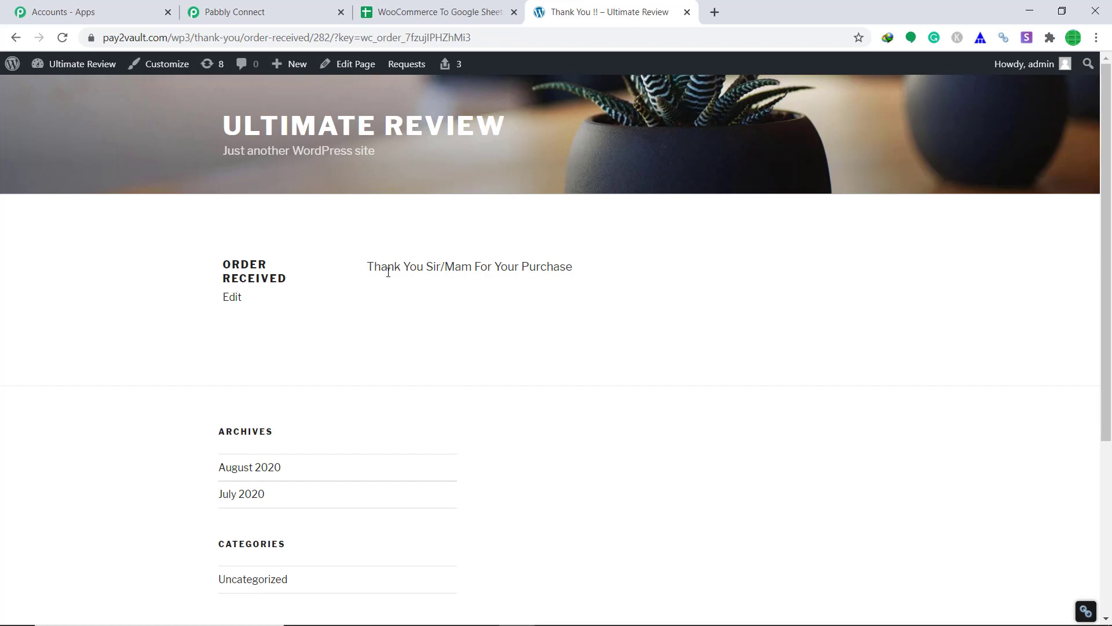
# Switch back to the Pabbly Connect workflow and examine the captured webhook response, from order and billing details through to the line items.
pyautogui.click(252, 14)
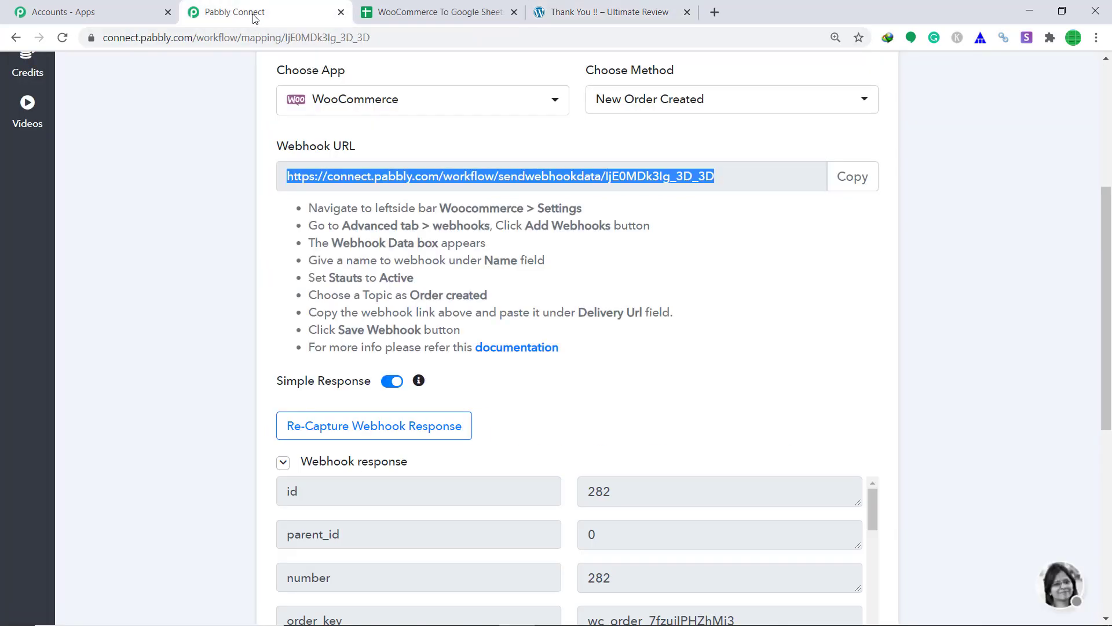
pyautogui.scroll(-6, 643, 305)
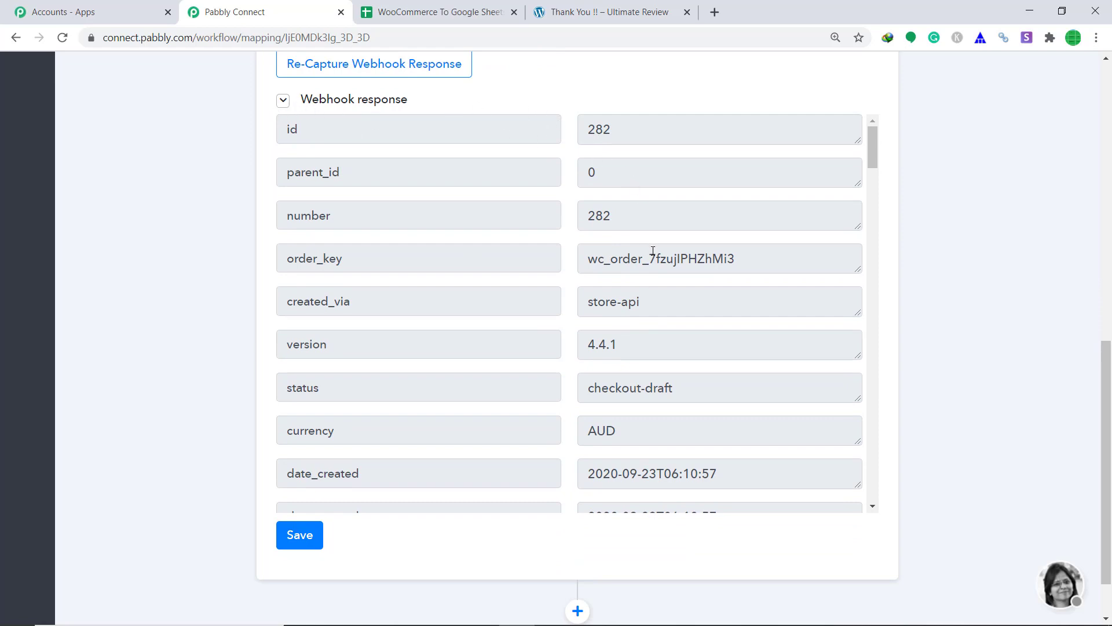
pyautogui.scroll(-14, 653, 250)
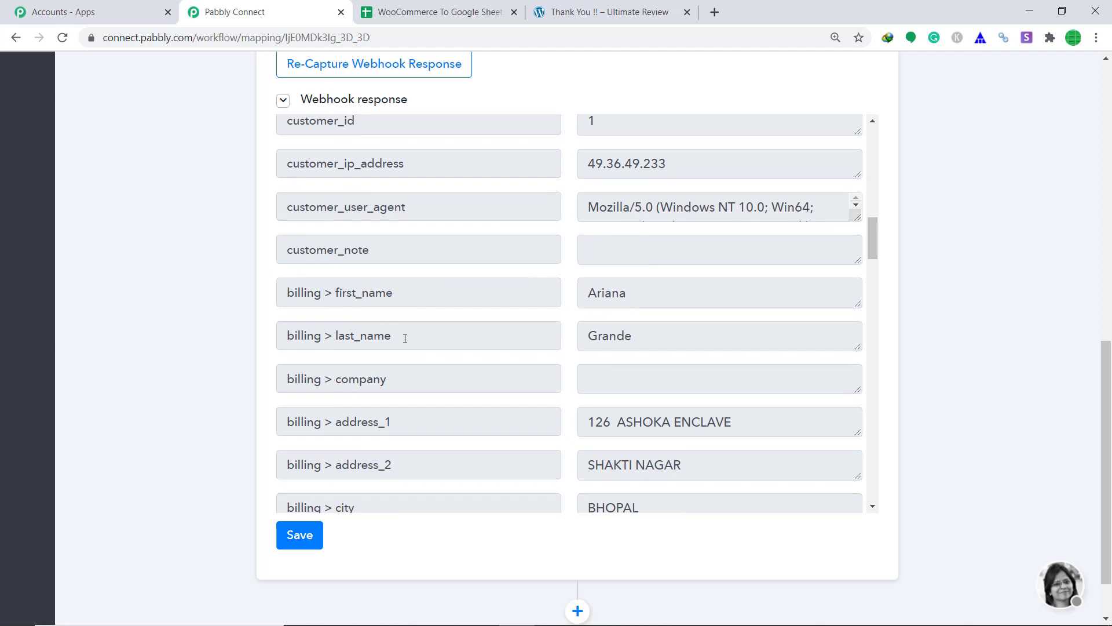
pyautogui.scroll(-3, 634, 345)
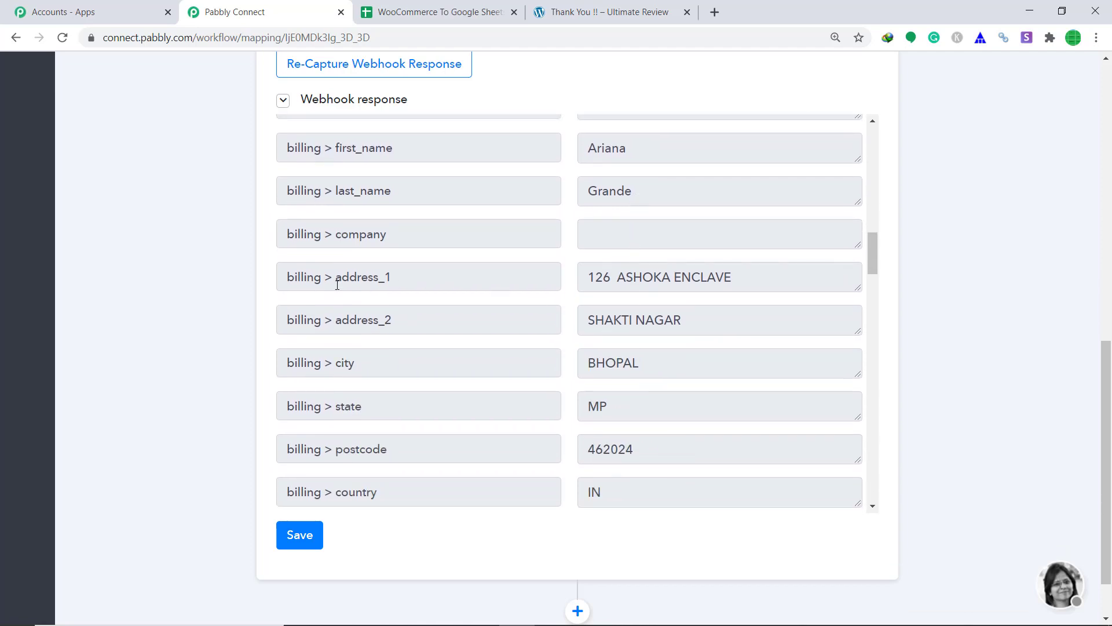
pyautogui.scroll(-3, 684, 286)
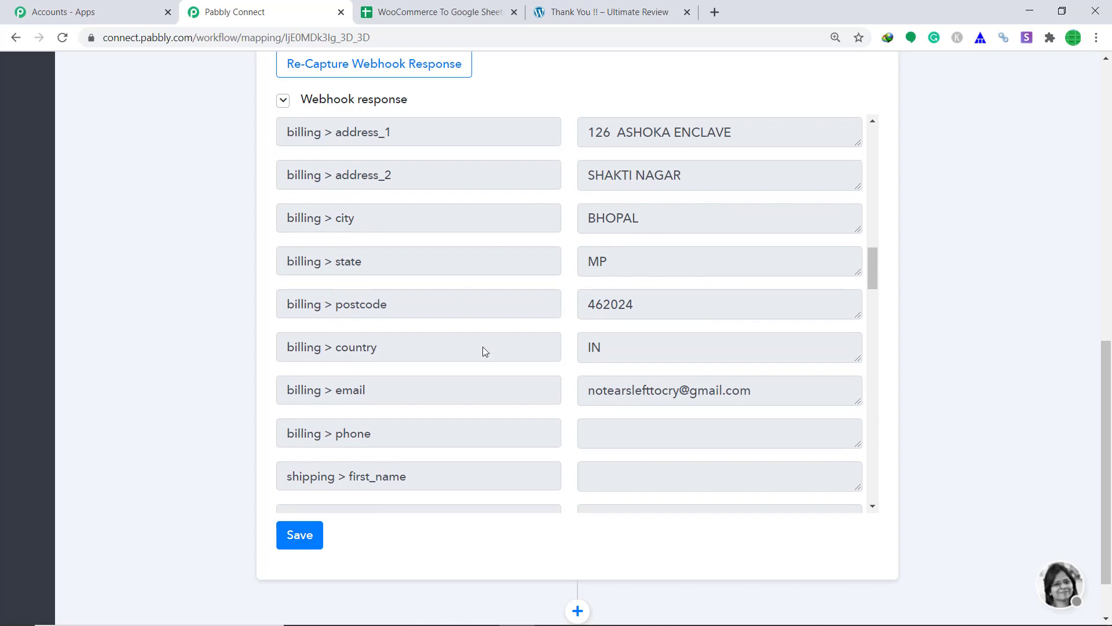
pyautogui.scroll(-2, 469, 347)
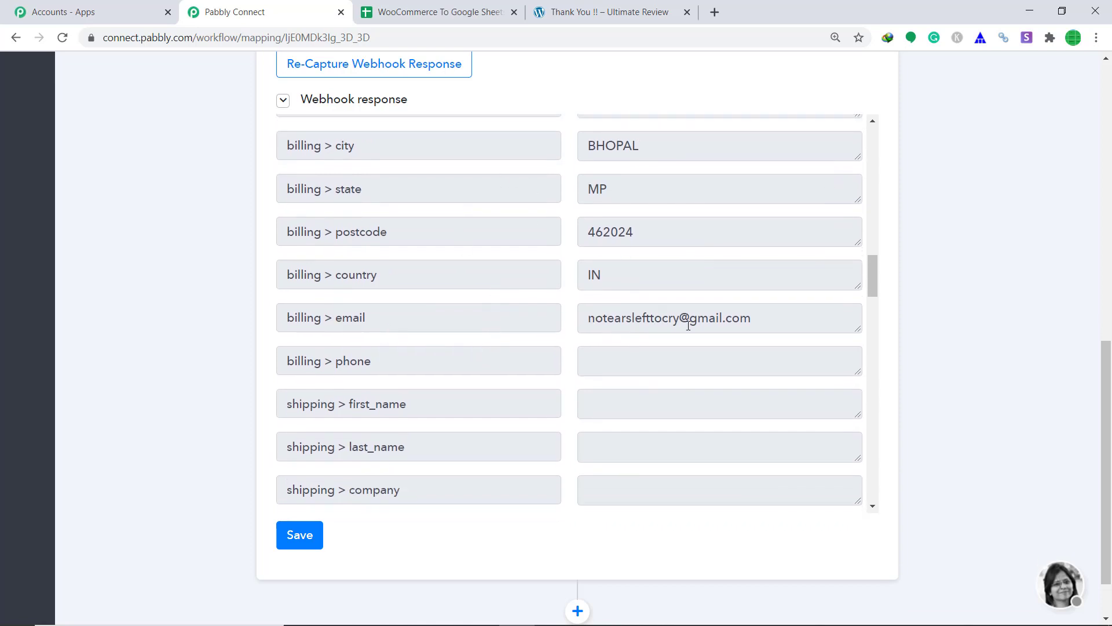
pyautogui.scroll(-2, 745, 323)
pyautogui.scroll(-15, 672, 368)
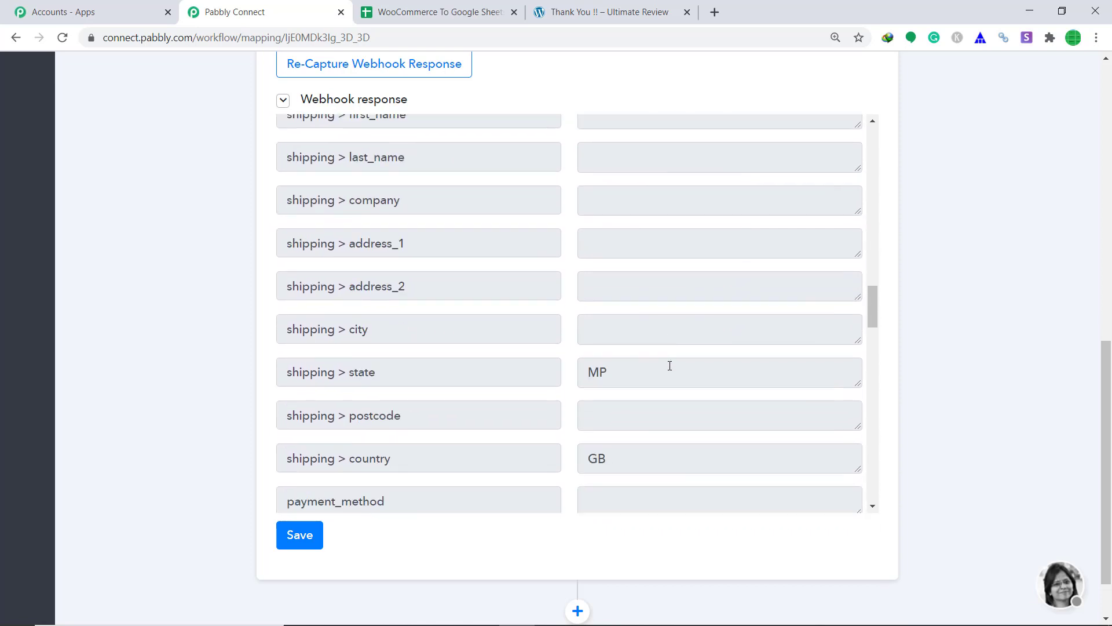
pyautogui.scroll(-12, 661, 357)
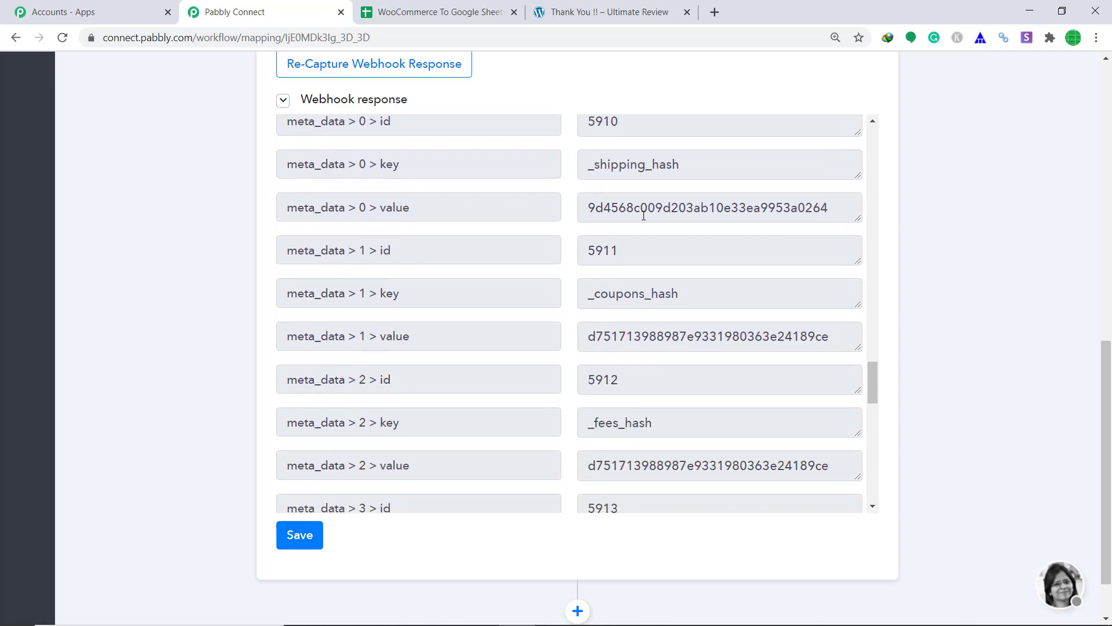
pyautogui.scroll(-4, 590, 297)
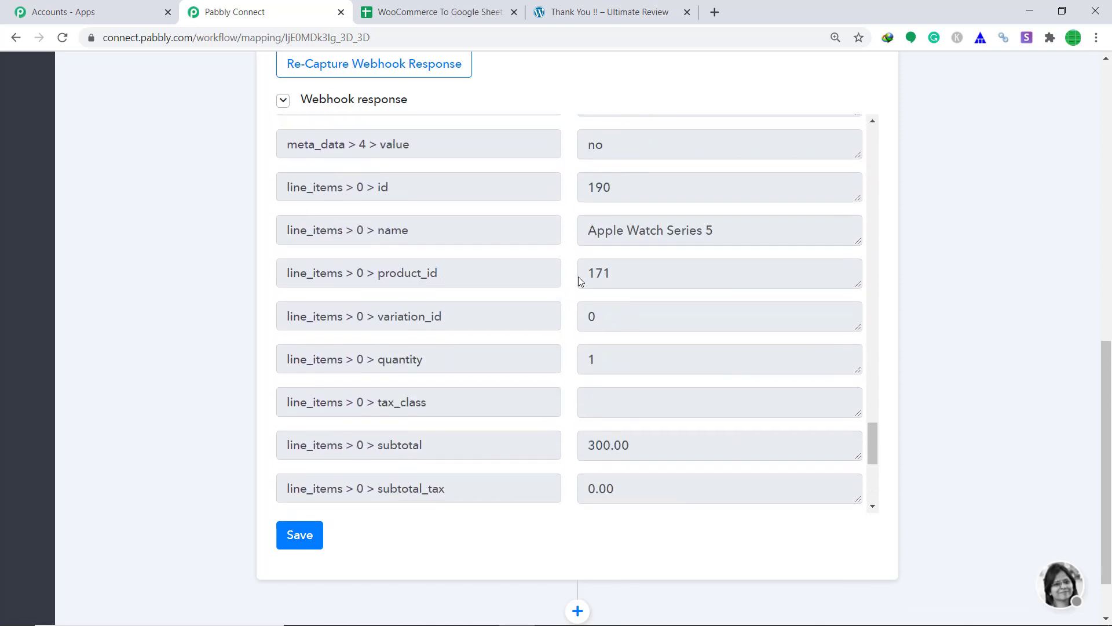
pyautogui.scroll(-3, 550, 301)
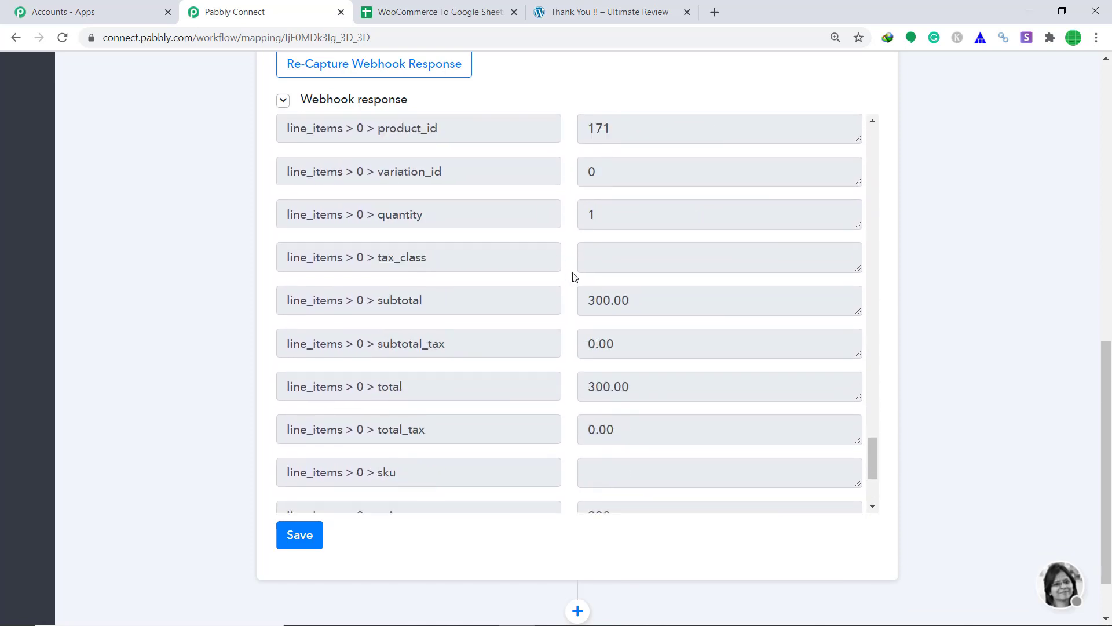
pyautogui.scroll(-5, 662, 166)
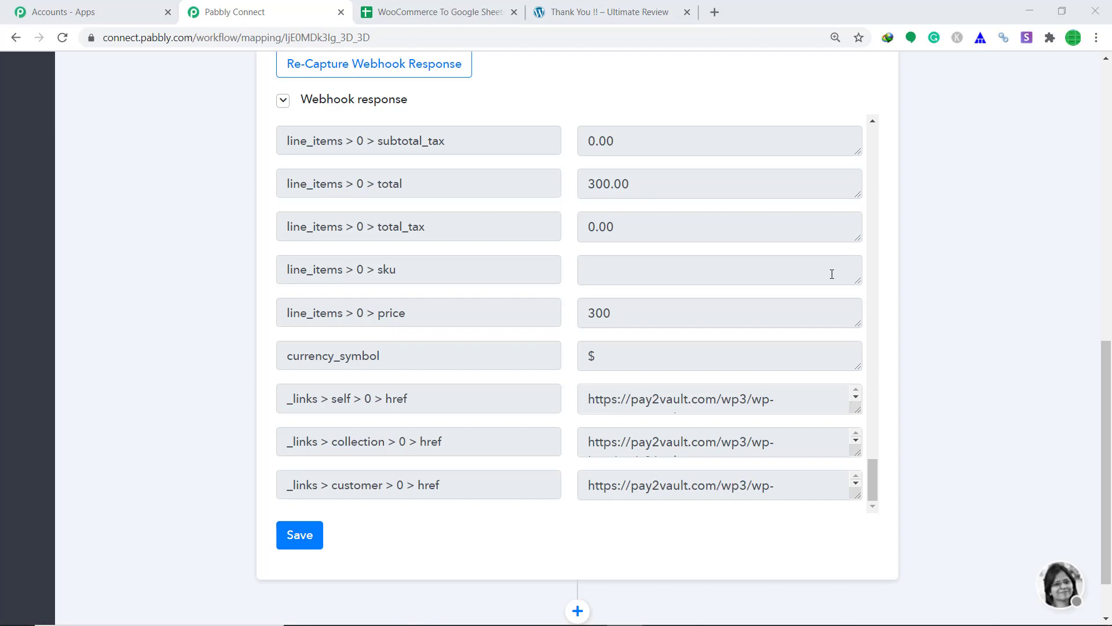
# Switch to the WooCommerce To Google Sheets spreadsheet and check its Name, Last Name, Price, Email and Billing Address headers.
pyautogui.click(410, 12)
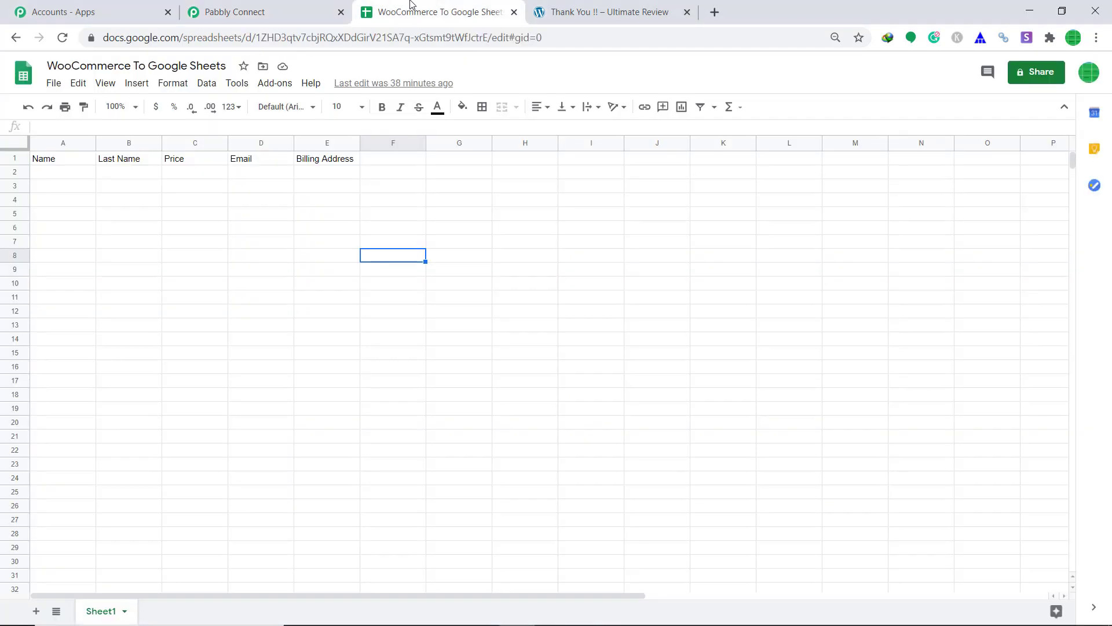
pyautogui.click(43, 164)
pyautogui.click(126, 162)
pyautogui.click(181, 160)
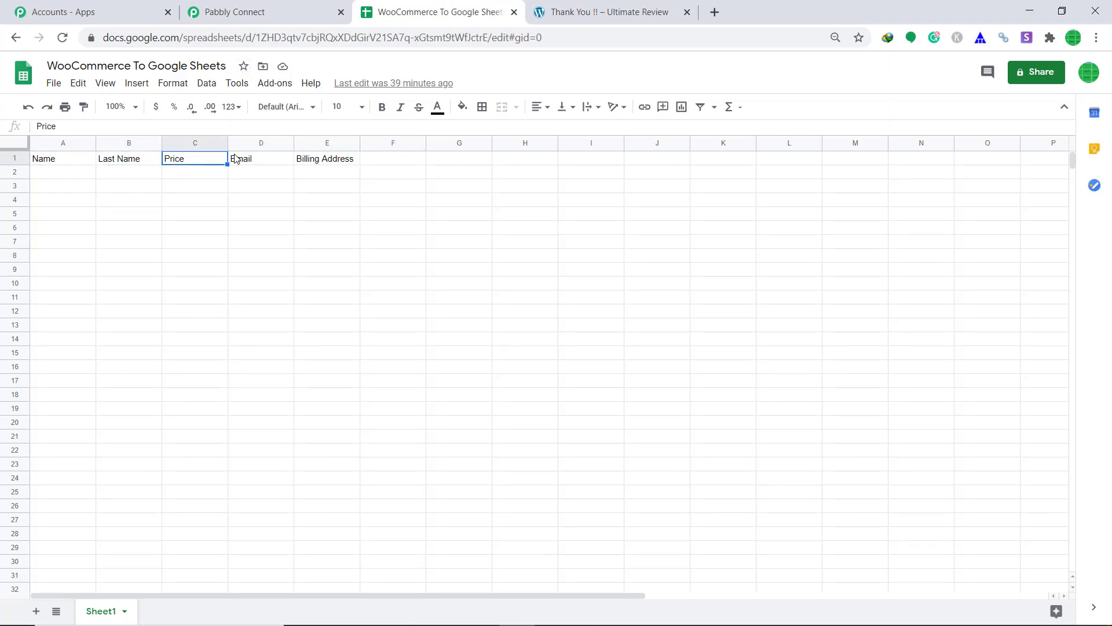
pyautogui.click(236, 159)
pyautogui.click(338, 165)
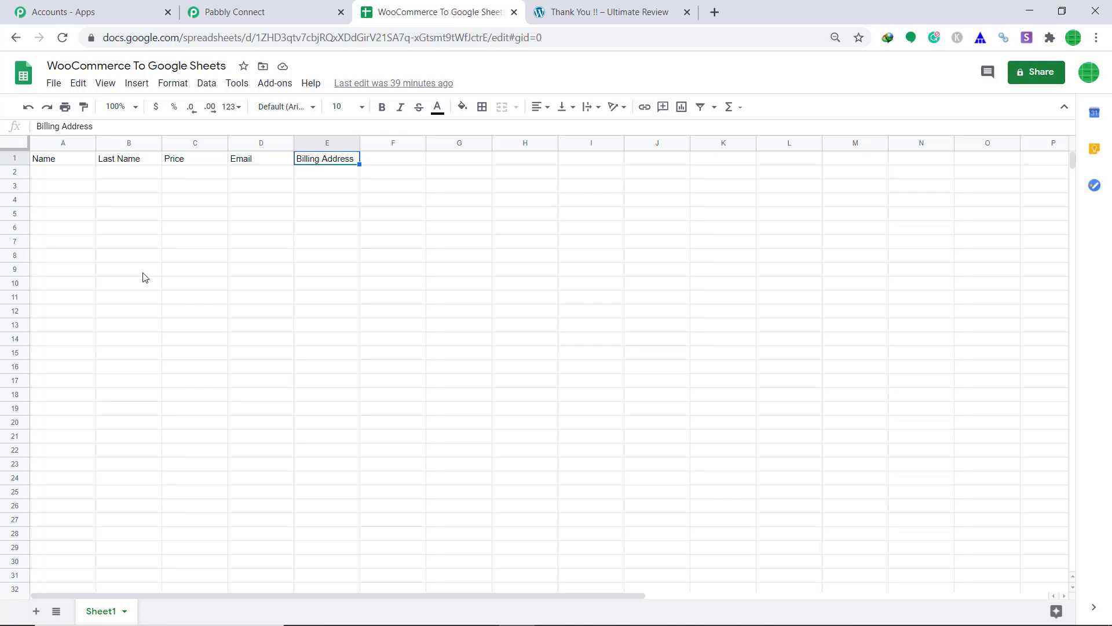
# Return to the Pabbly Connect workflow and add an action step after the WooCommerce trigger with Google Sheets as its app.
pyautogui.click(252, 9)
pyautogui.scroll(-2, 870, 333)
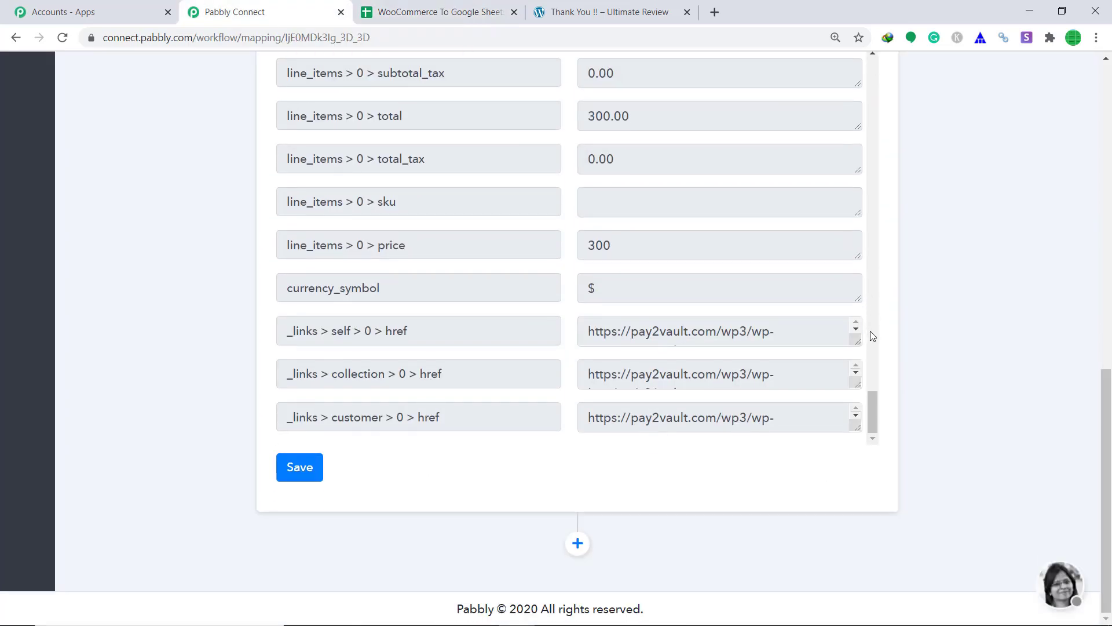
pyautogui.click(577, 543)
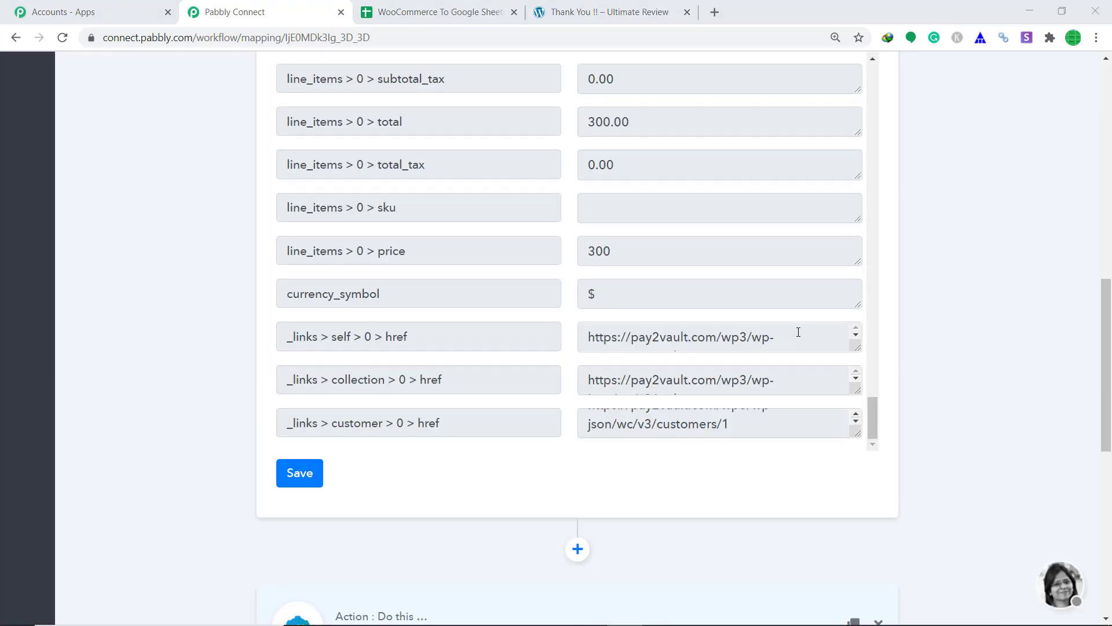
pyautogui.scroll(-5, 936, 496)
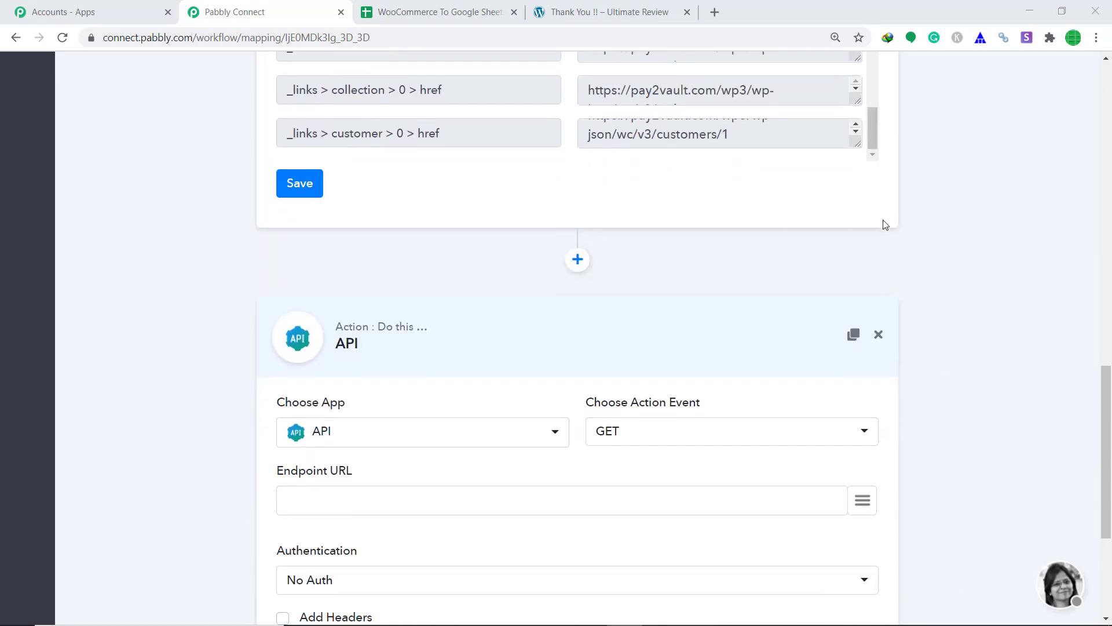
pyautogui.scroll(-3, 838, 283)
pyautogui.scroll(-1, 838, 282)
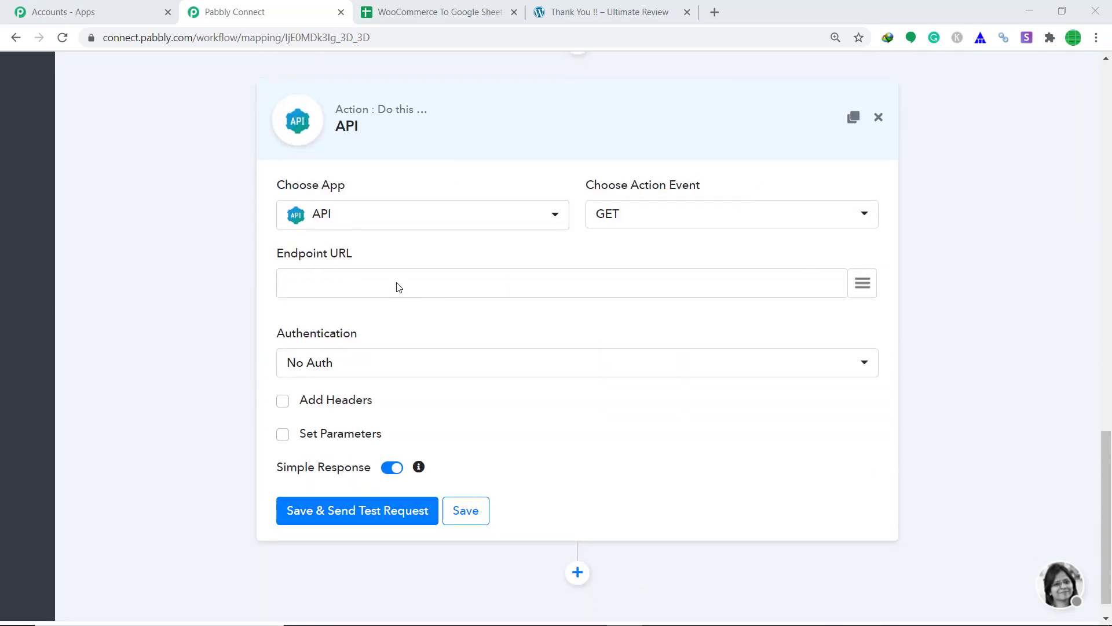
pyautogui.click(341, 223)
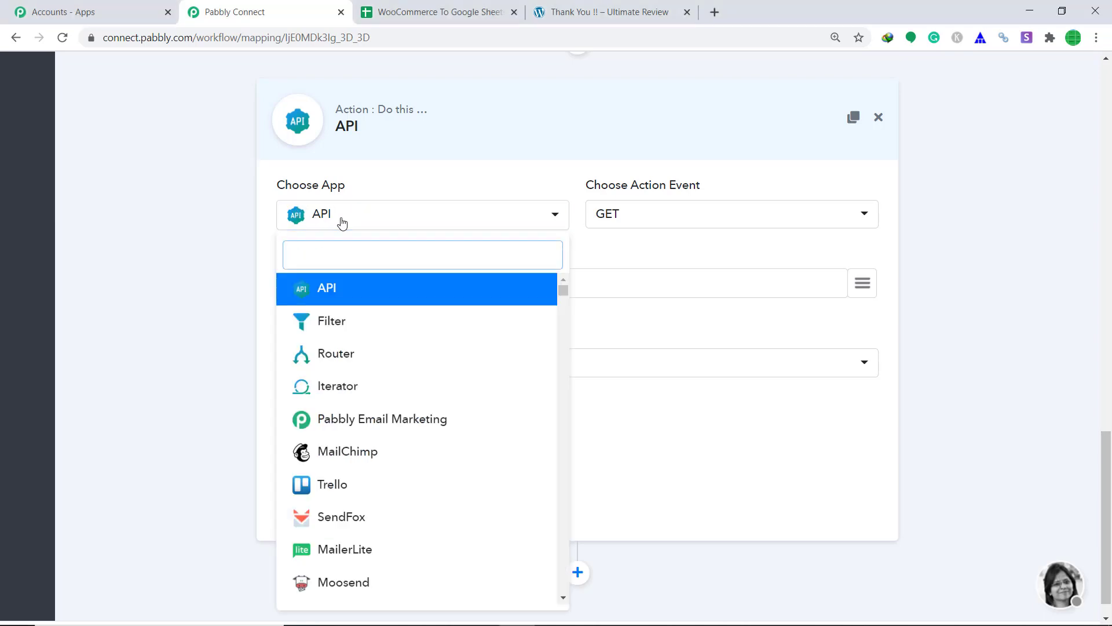
pyautogui.write('goo')
pyautogui.click(380, 291)
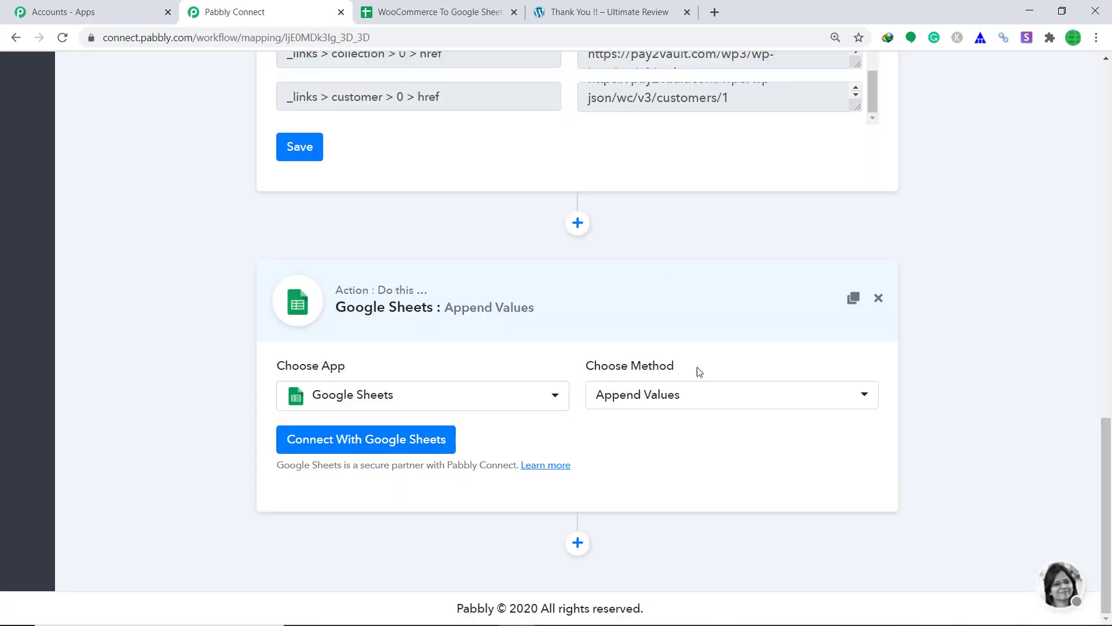
# Set the Google Sheets action's method to Add New Row and check the spreadsheet where the row goes.
pyautogui.click(626, 404)
pyautogui.click(653, 325)
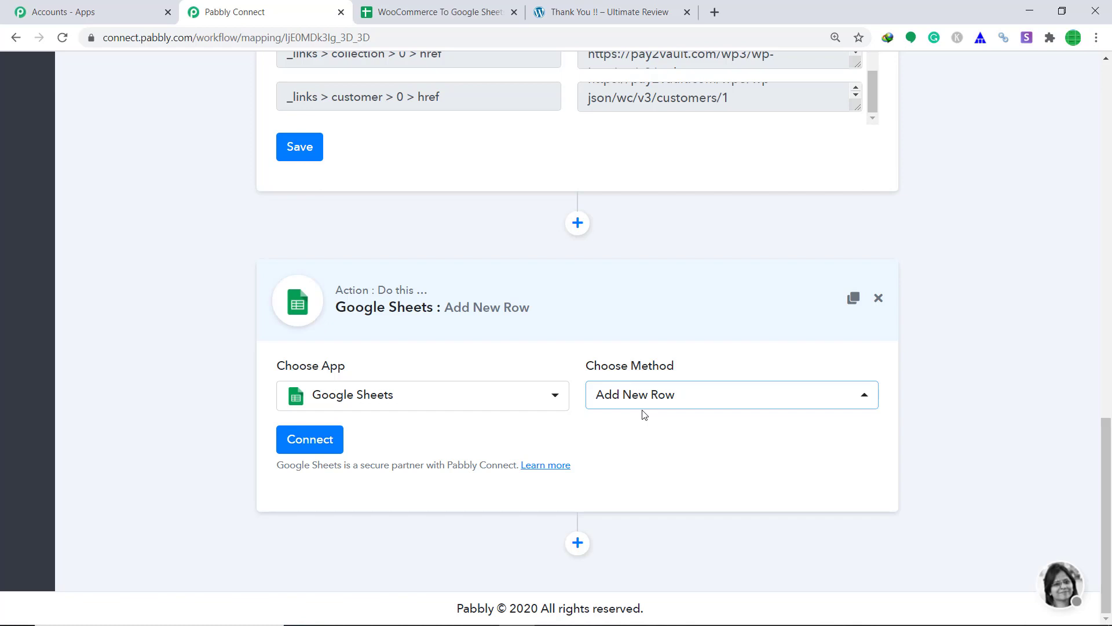
pyautogui.click(414, 8)
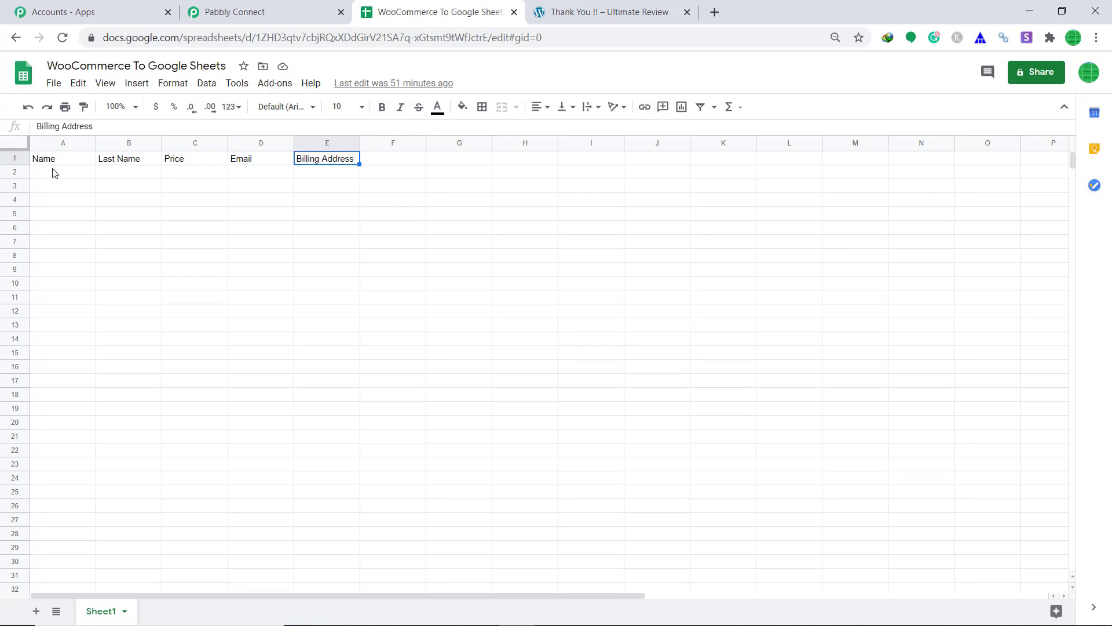
pyautogui.click(245, 8)
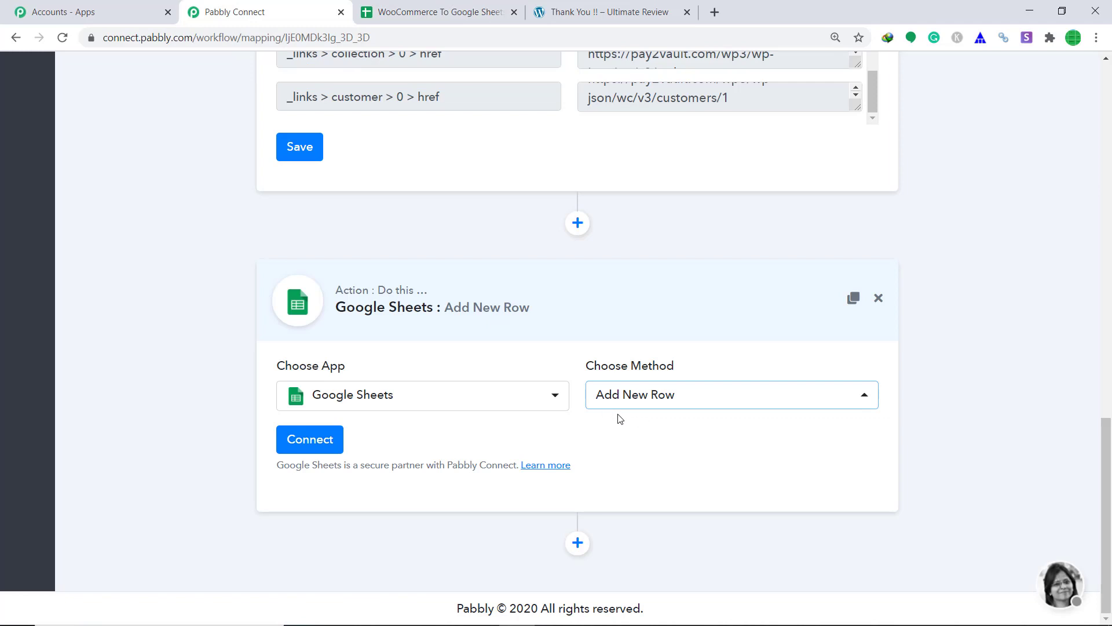
# Connect the action to Google Sheets with new credentials, choosing the first Google account and allowing Pabbly Connect Sheets access.
pyautogui.click(324, 447)
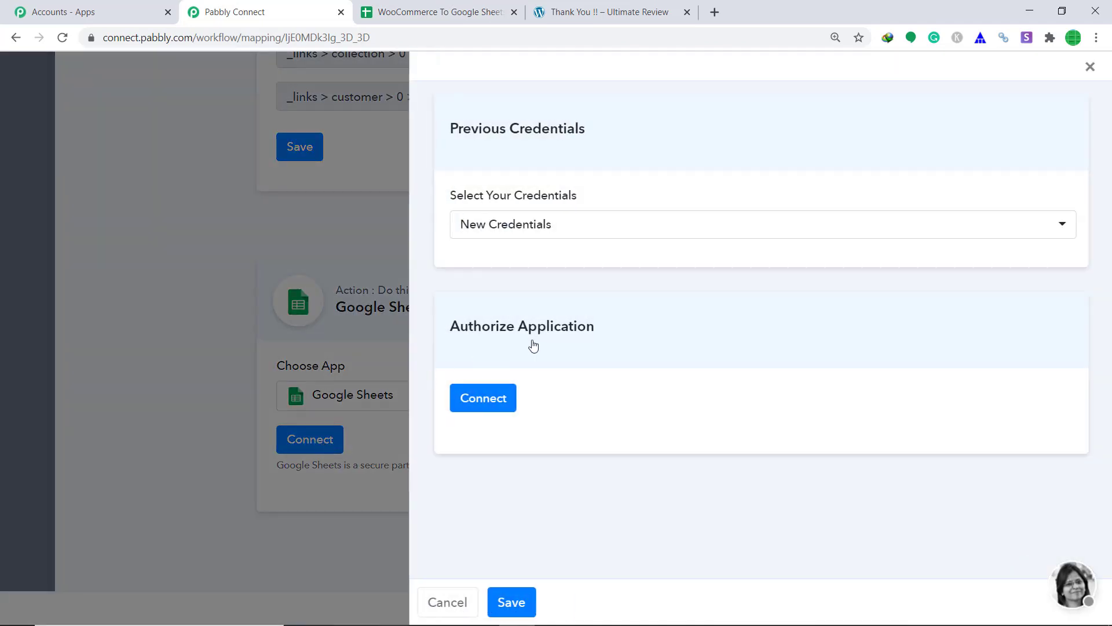
pyautogui.click(493, 398)
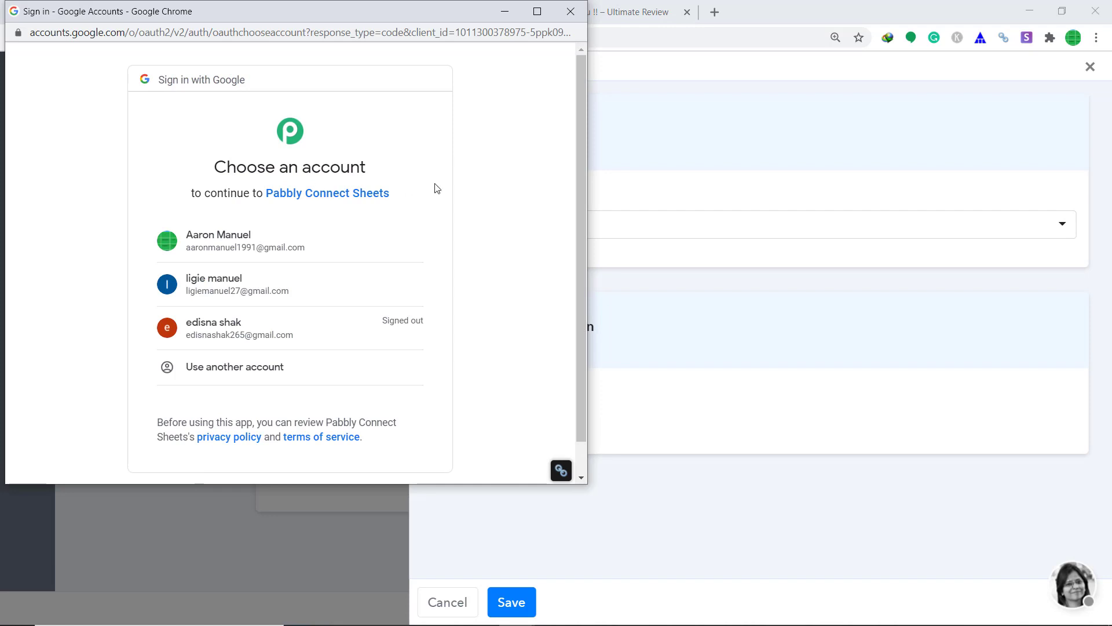
pyautogui.click(356, 239)
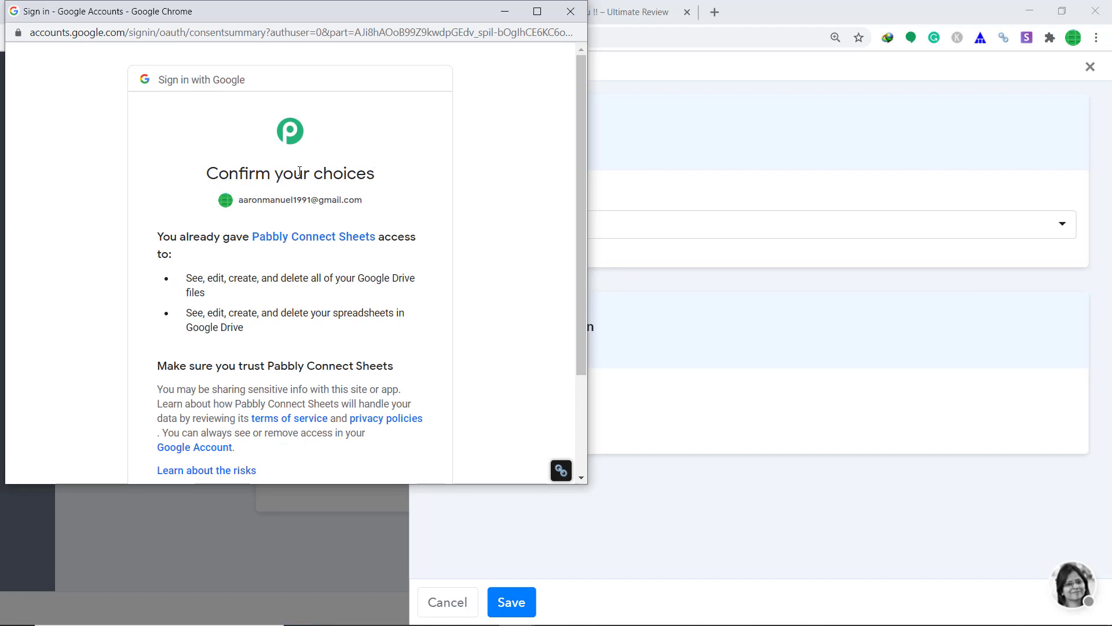
pyautogui.scroll(-2, 438, 243)
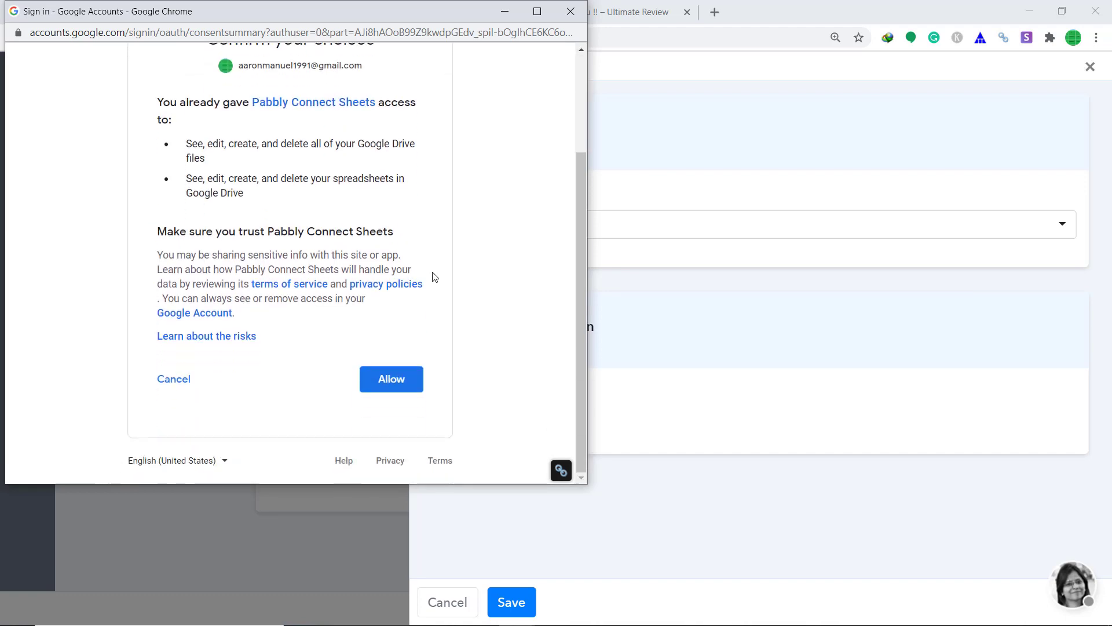
pyautogui.click(410, 385)
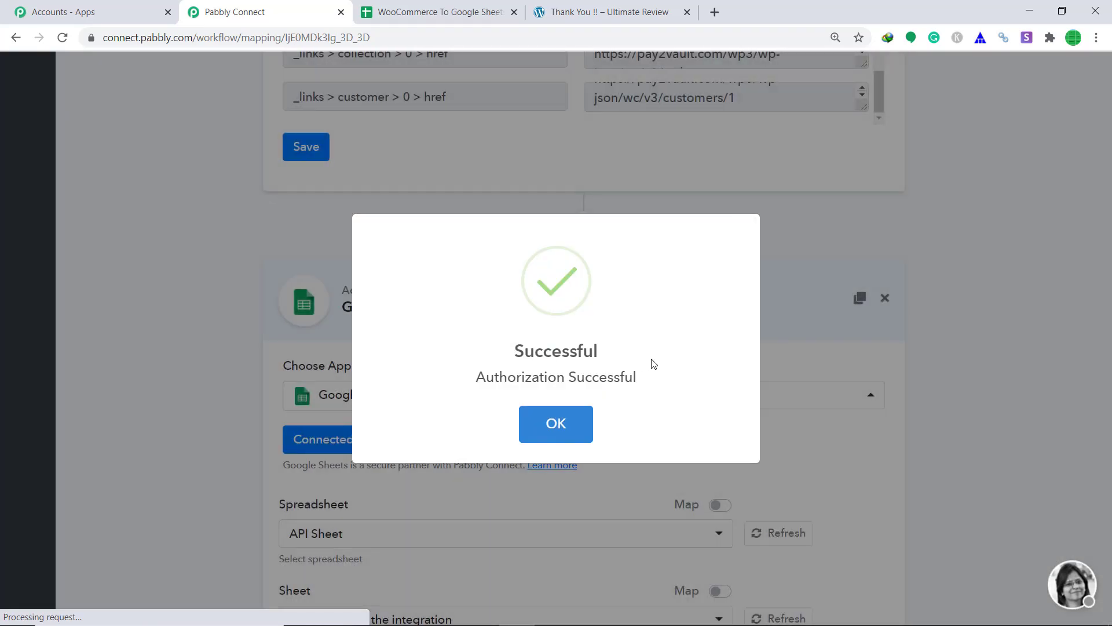
pyautogui.click(579, 424)
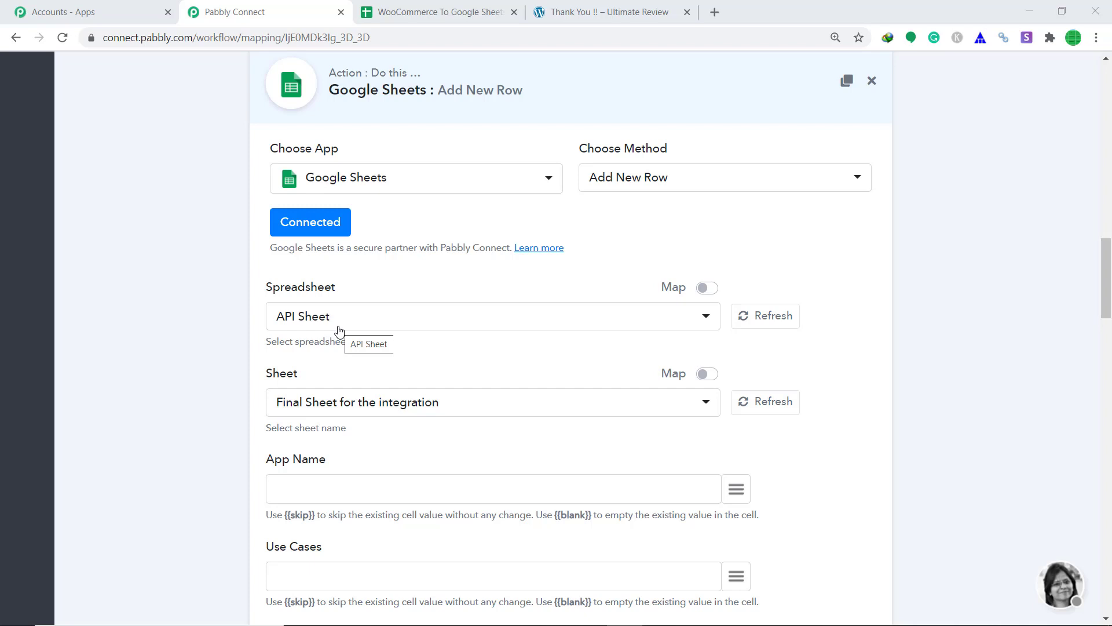
# Set the action's spreadsheet to WooCommerce To Google Sheets and check the Sheet1 selection against the spreadsheet.
pyautogui.click(400, 13)
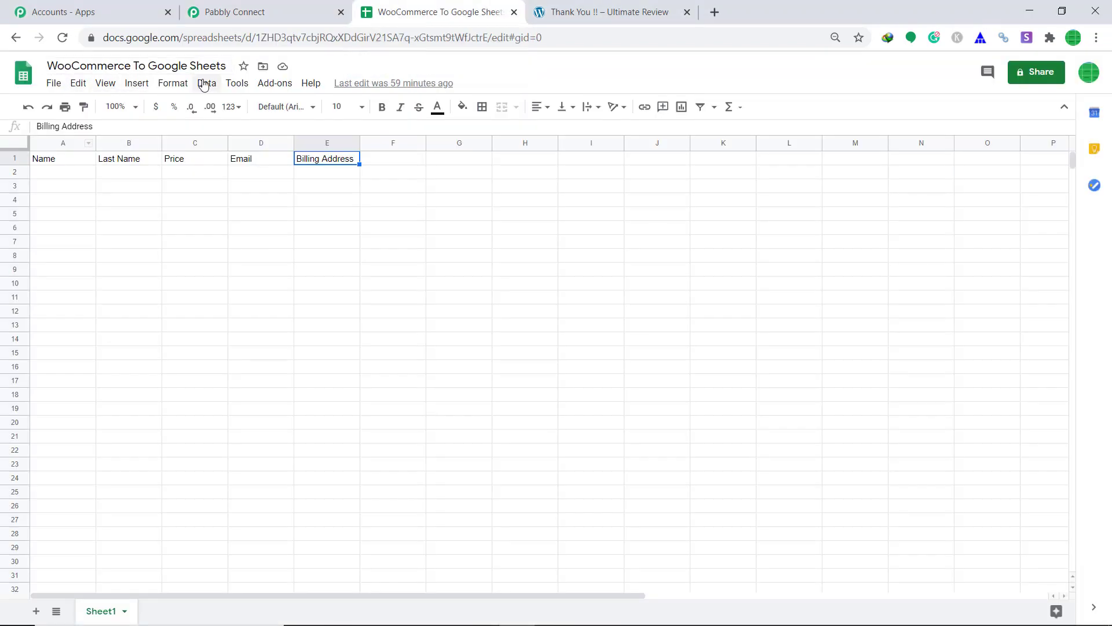
pyautogui.click(249, 8)
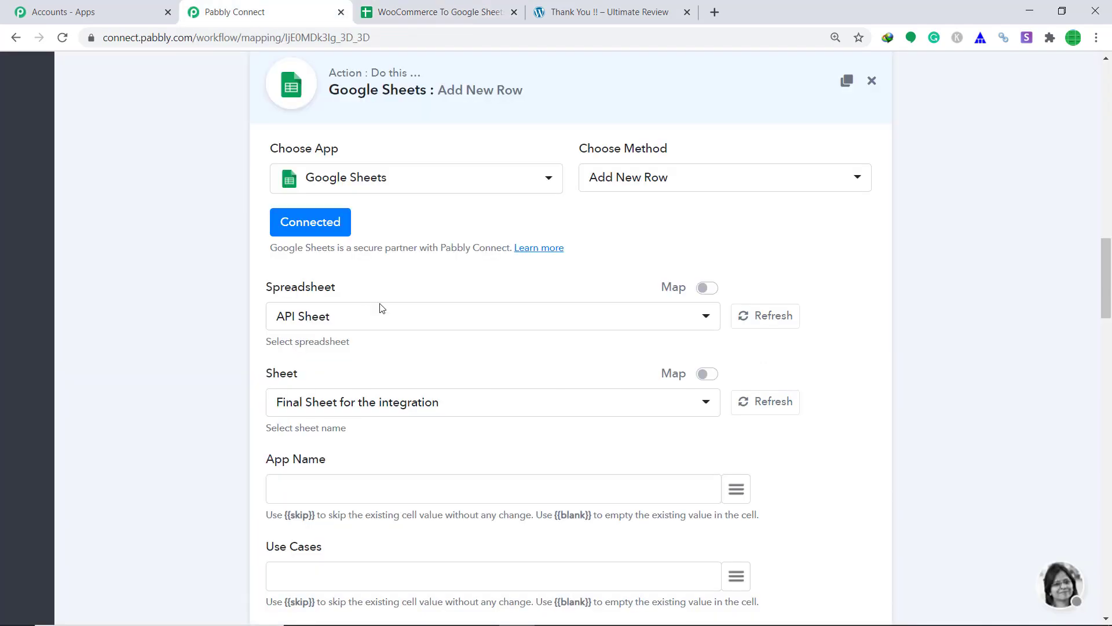
pyautogui.click(486, 322)
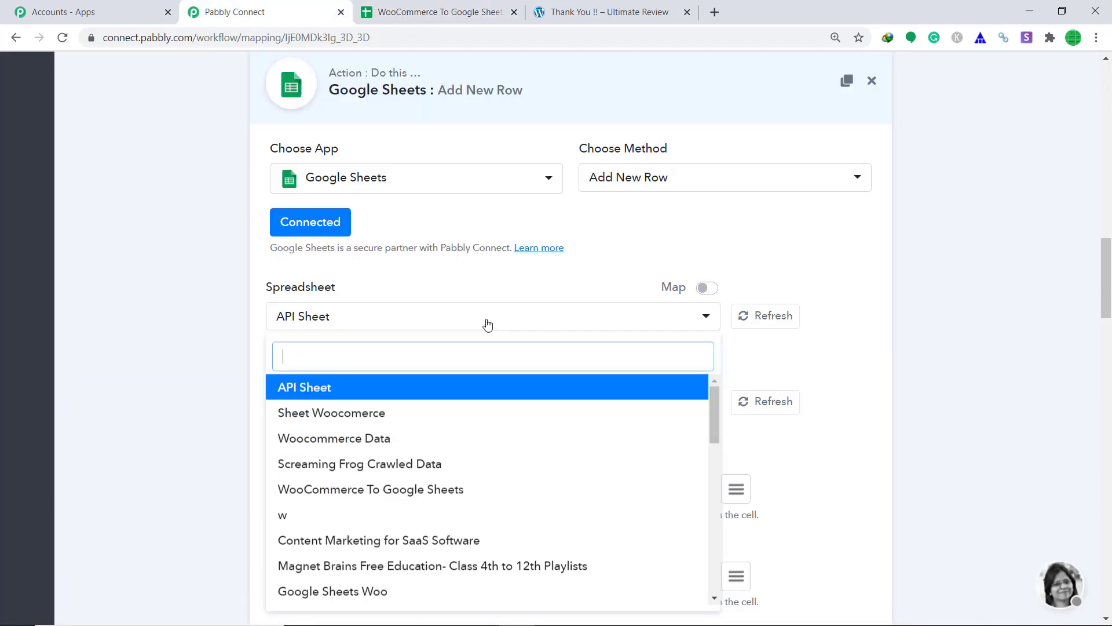
pyautogui.click(434, 491)
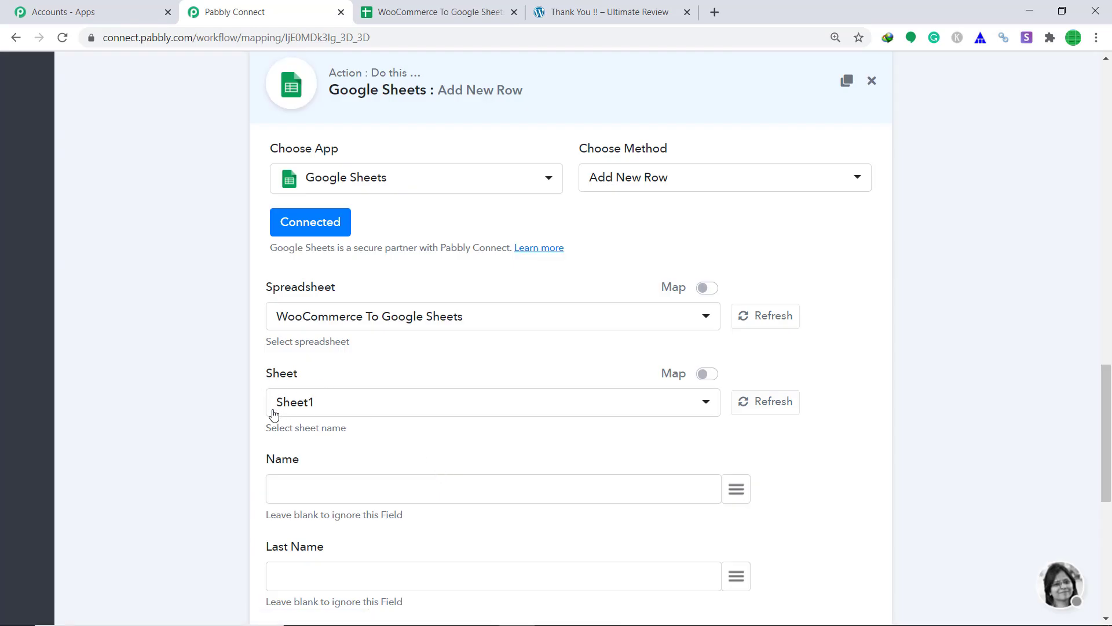
pyautogui.click(440, 16)
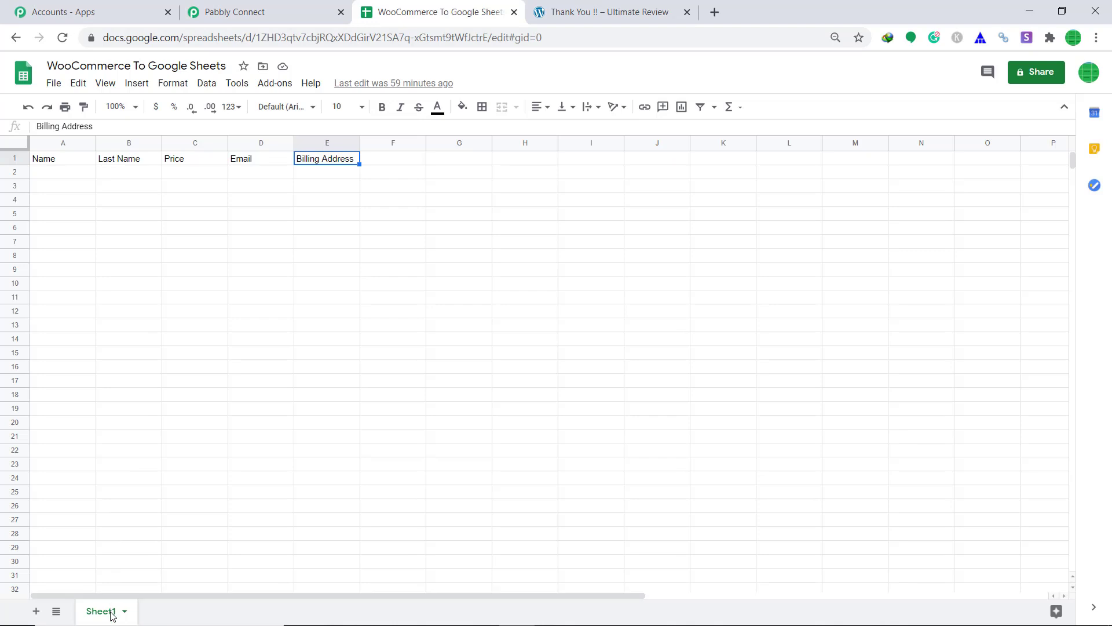
pyautogui.click(305, 8)
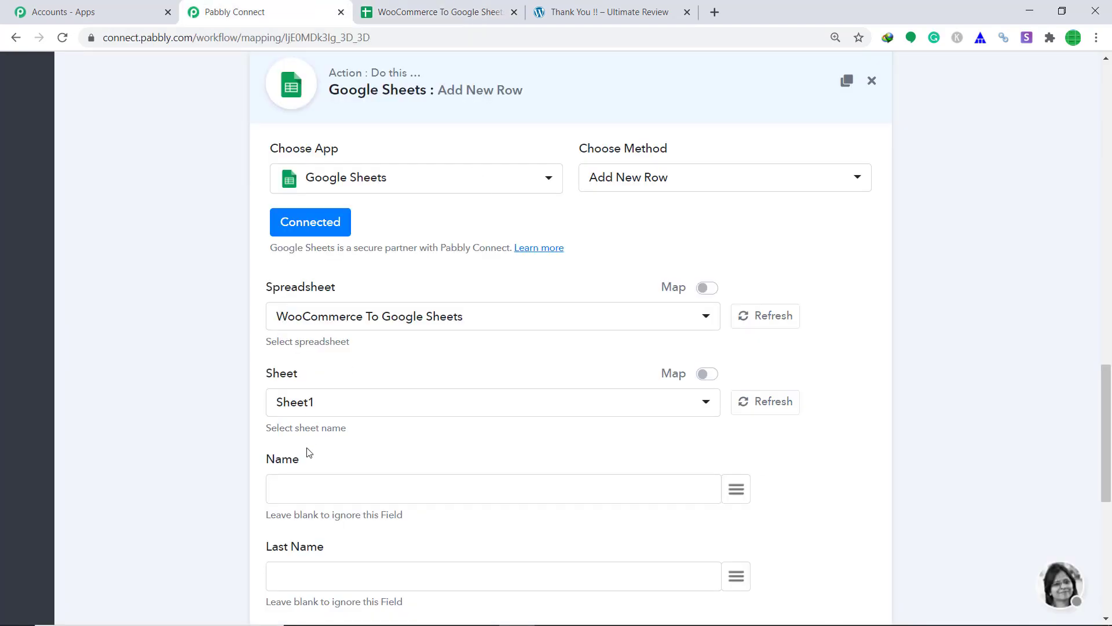
# Map the Name field to the order's billing > first_name and the Last Name field to billing > last_name.
pyautogui.click(736, 491)
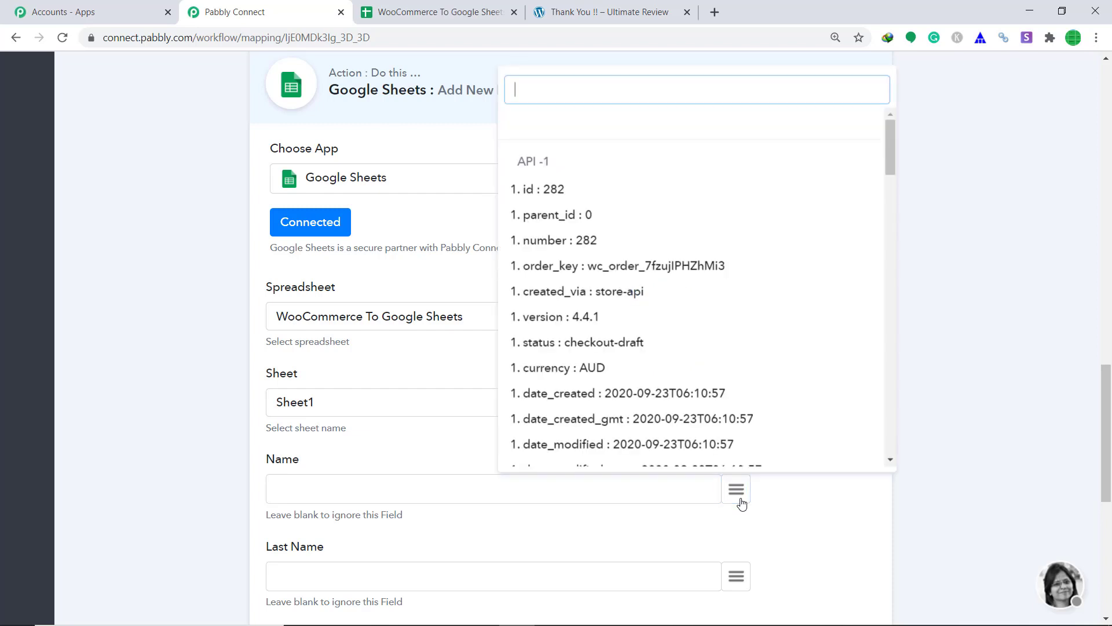
pyautogui.write('name')
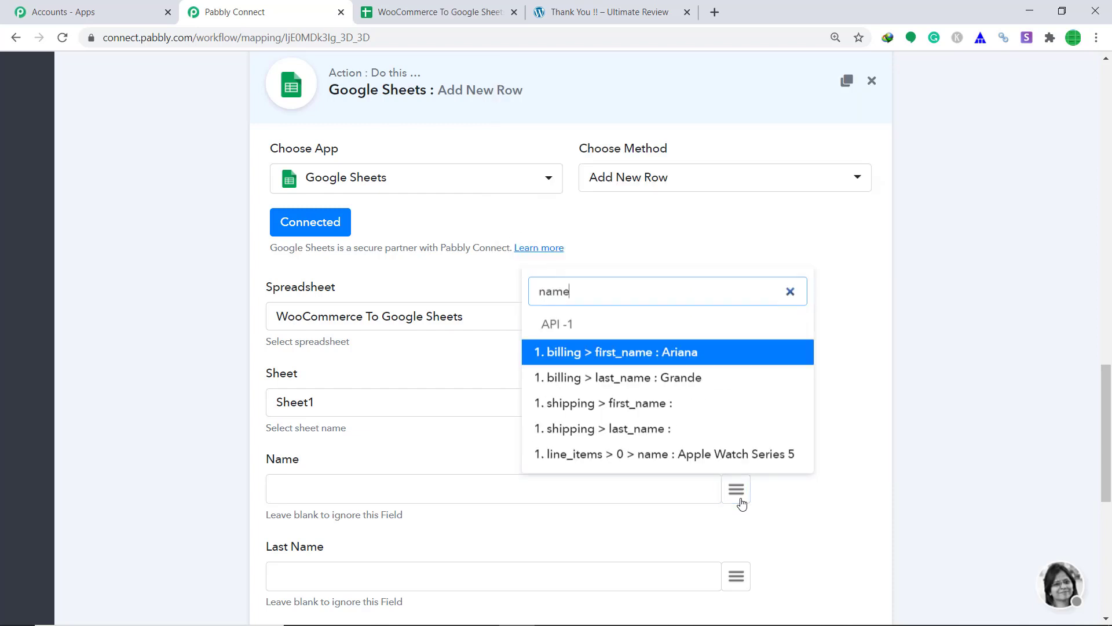
pyautogui.click(683, 356)
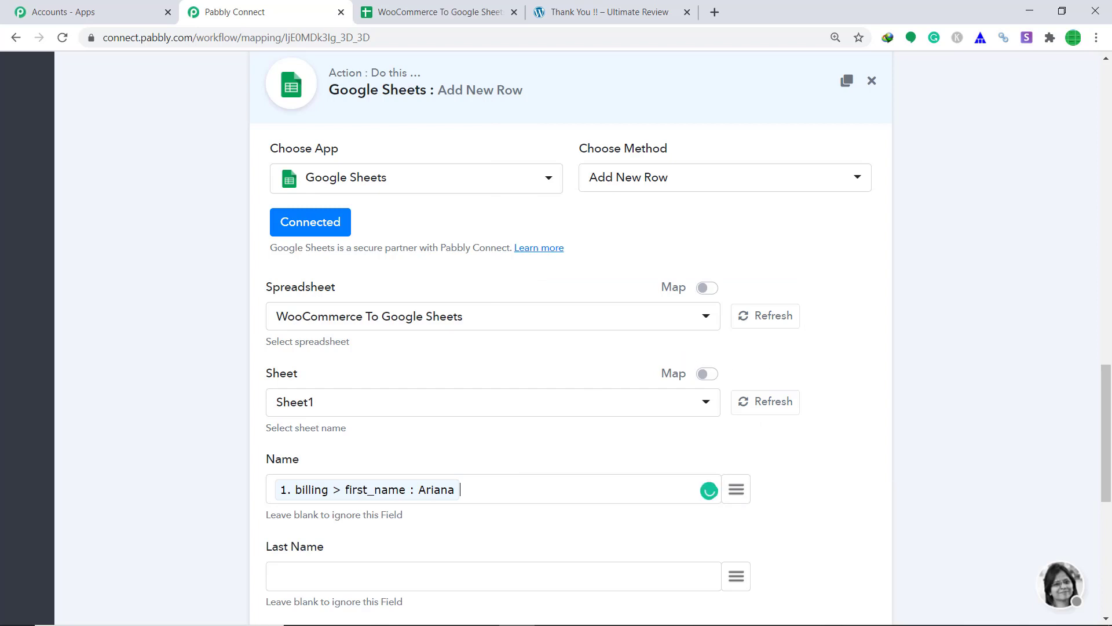
pyautogui.scroll(-4, 745, 340)
pyautogui.click(744, 340)
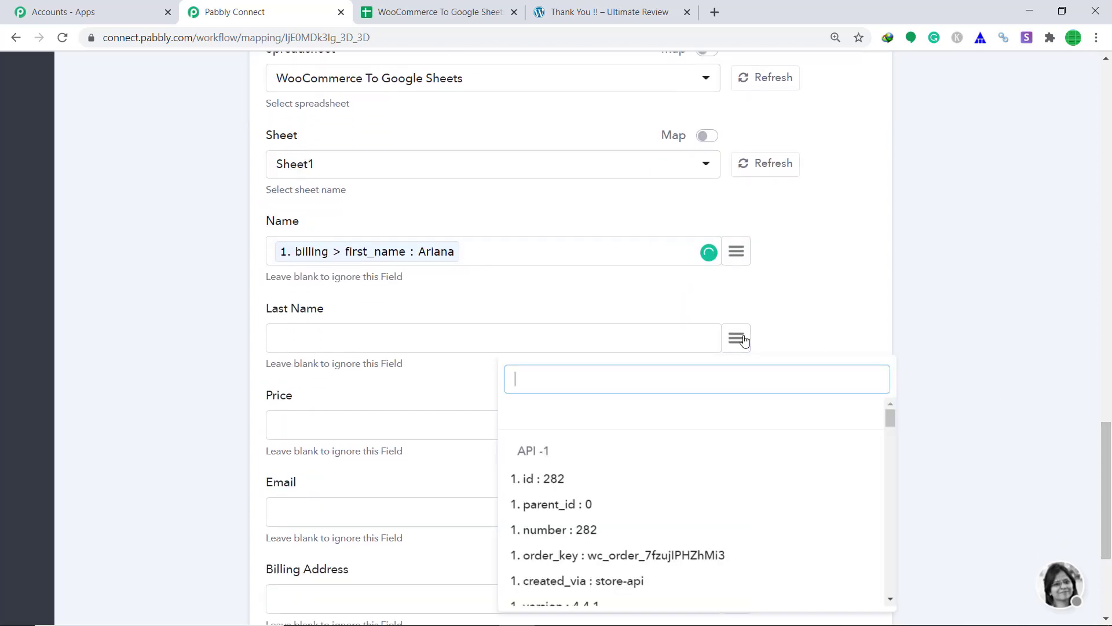
pyautogui.write('las')
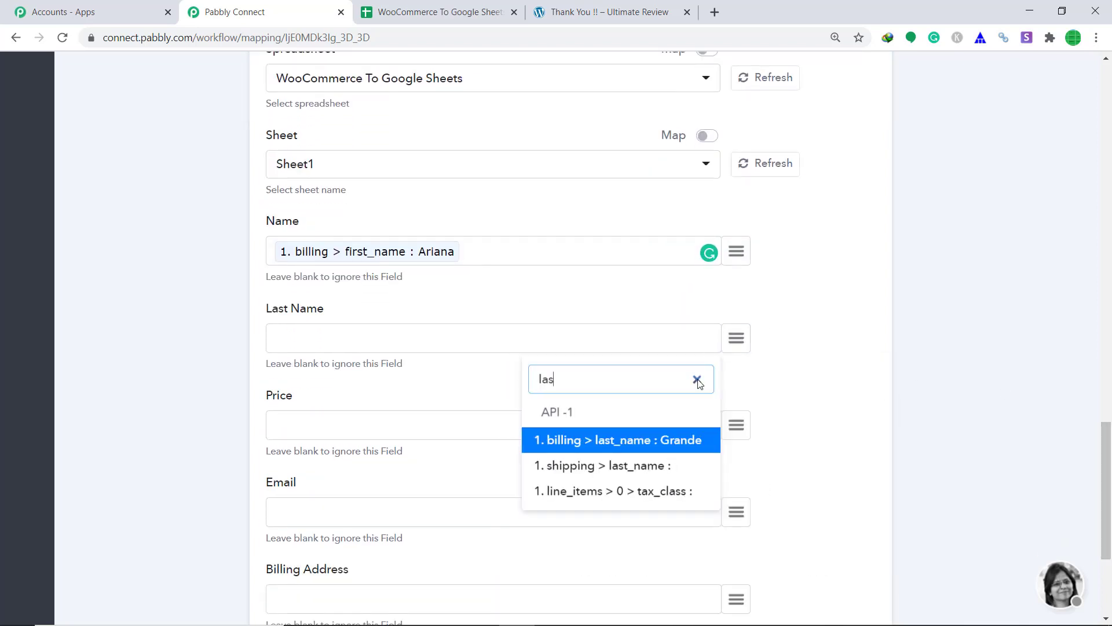
pyautogui.click(688, 438)
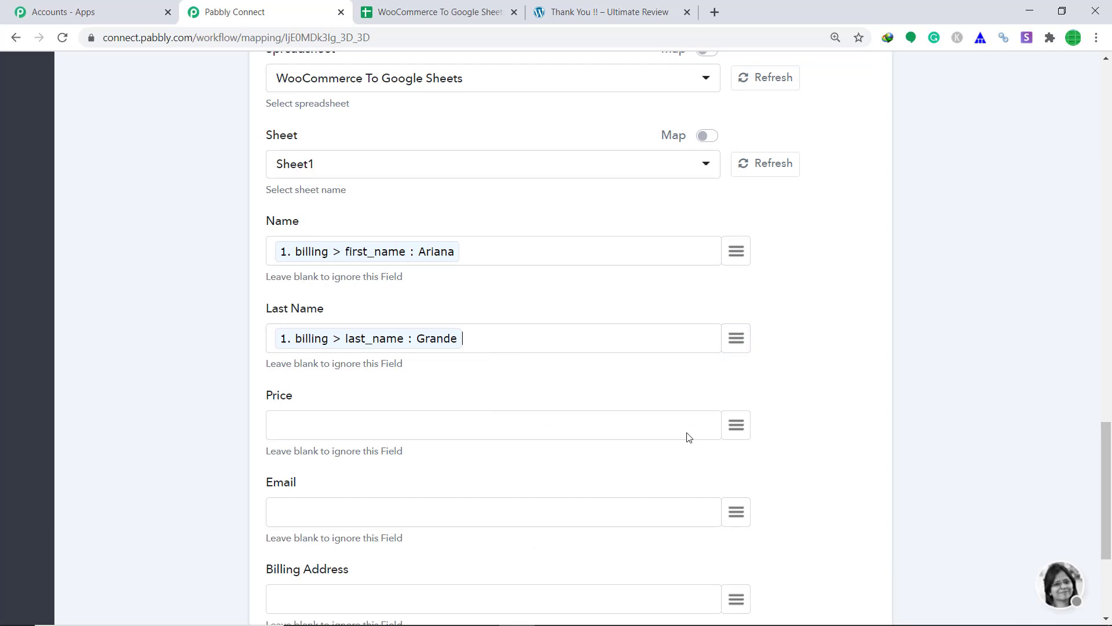
# Map the Price field to the order's line_items > 0 > price value.
pyautogui.click(326, 427)
pyautogui.click(737, 427)
pyautogui.write('p')
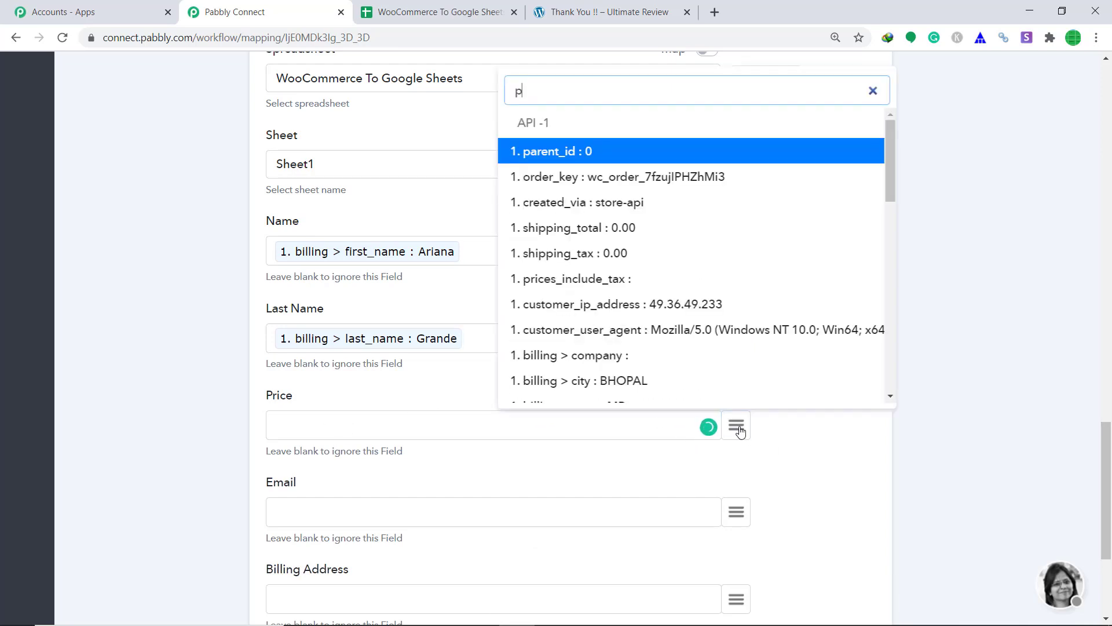
pyautogui.write('rice')
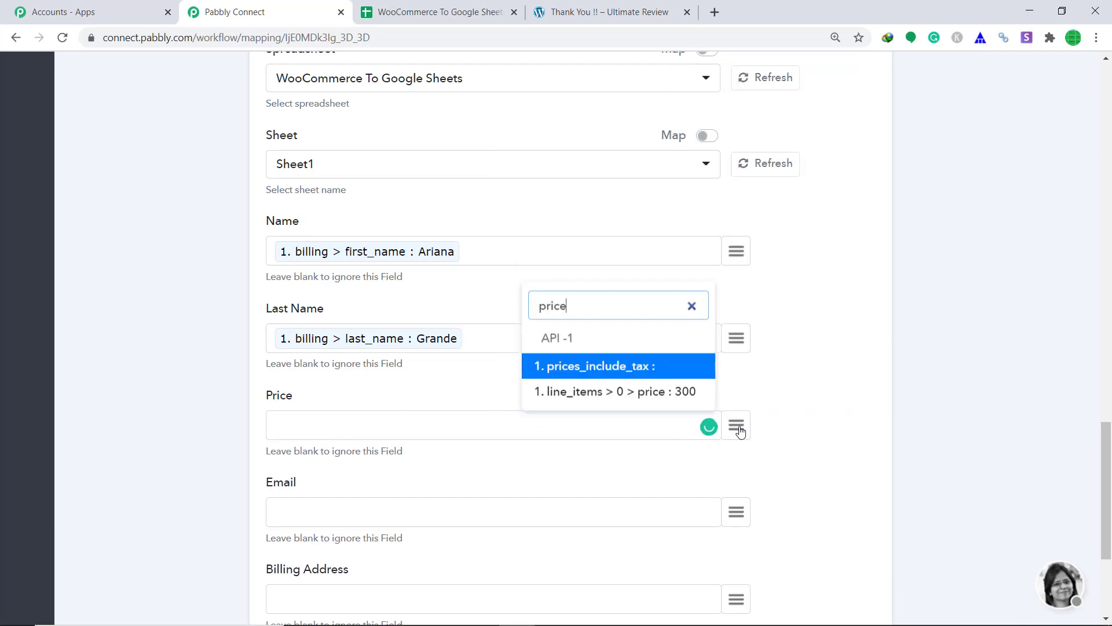
pyautogui.click(649, 394)
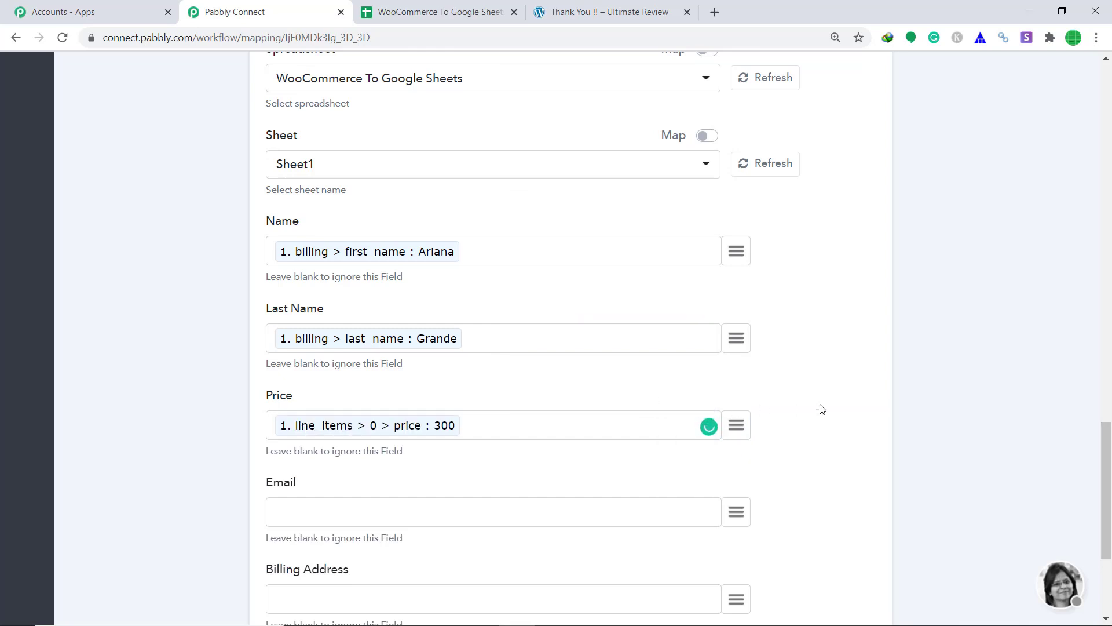
# Map the Email field to the order's billing > email and the Billing Address field to billing > address_1.
pyautogui.scroll(-1, 811, 408)
pyautogui.click(734, 442)
pyautogui.write('ema')
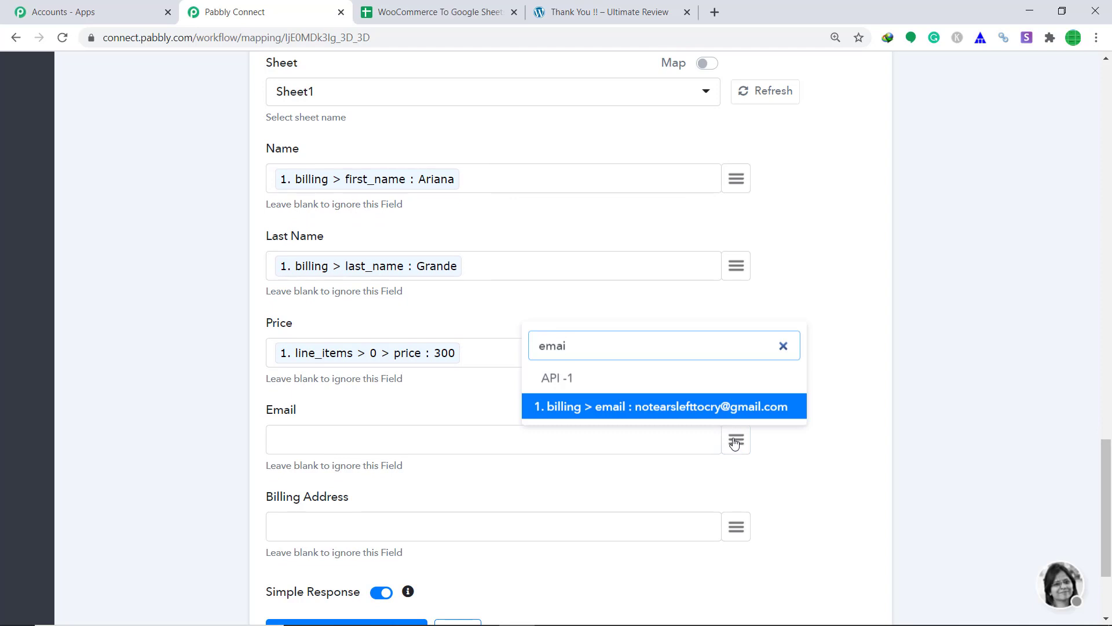
pyautogui.write('i')
pyautogui.click(683, 406)
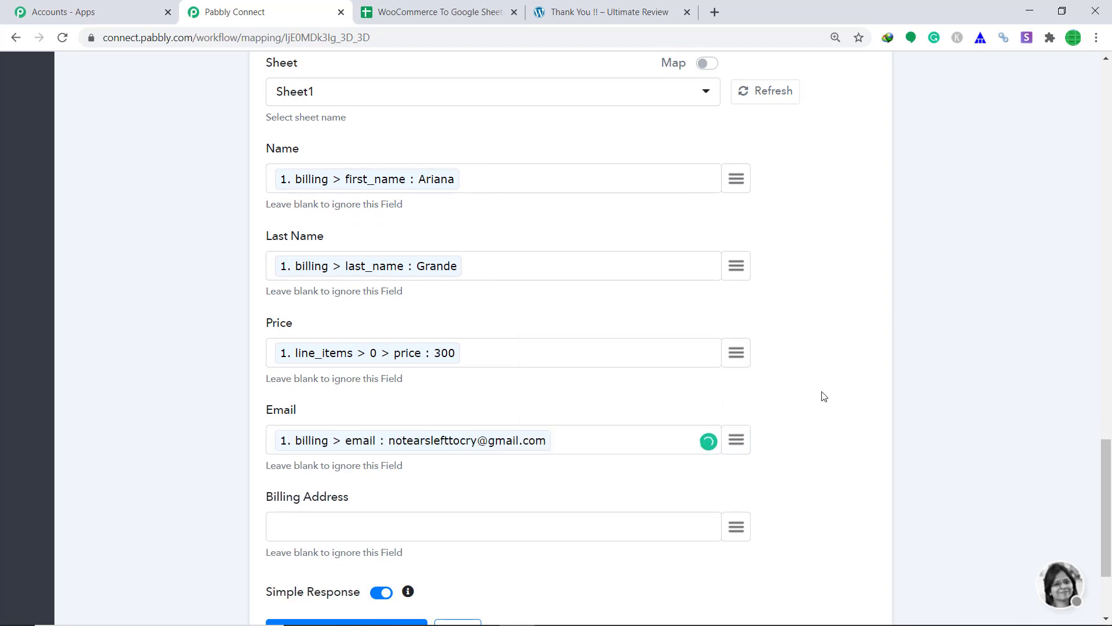
pyautogui.scroll(-1, 812, 394)
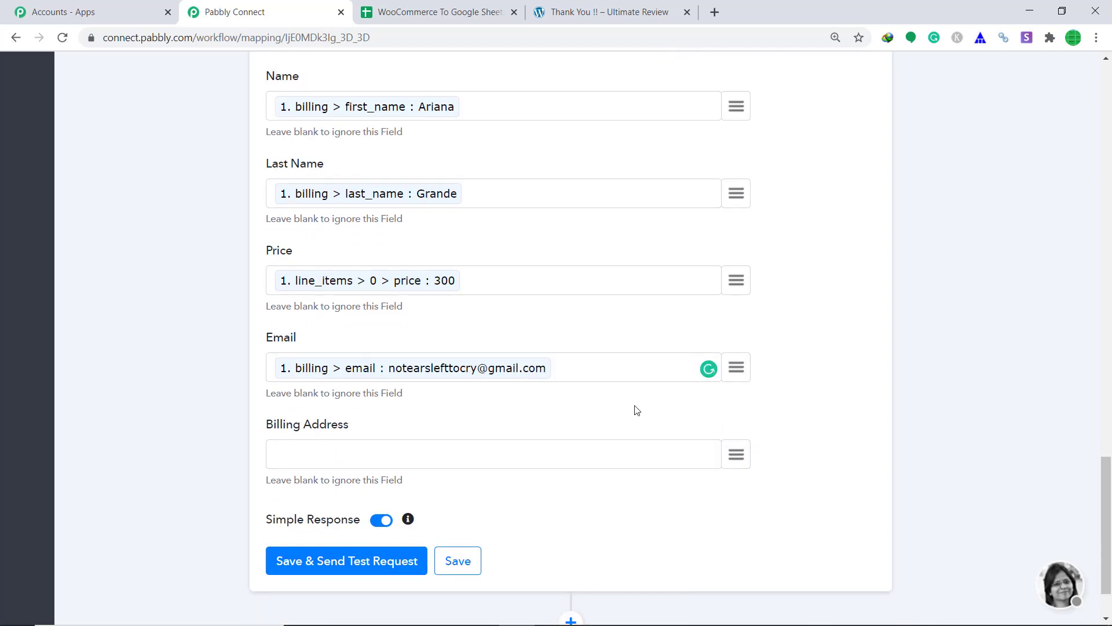
pyautogui.click(736, 456)
pyautogui.write('bill')
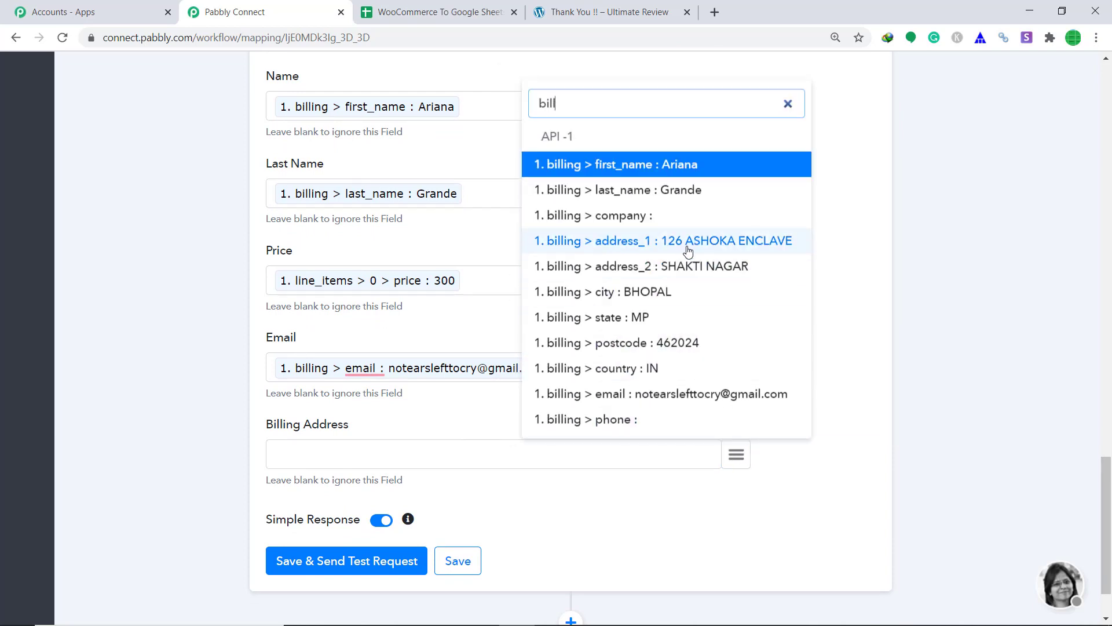
pyautogui.click(690, 251)
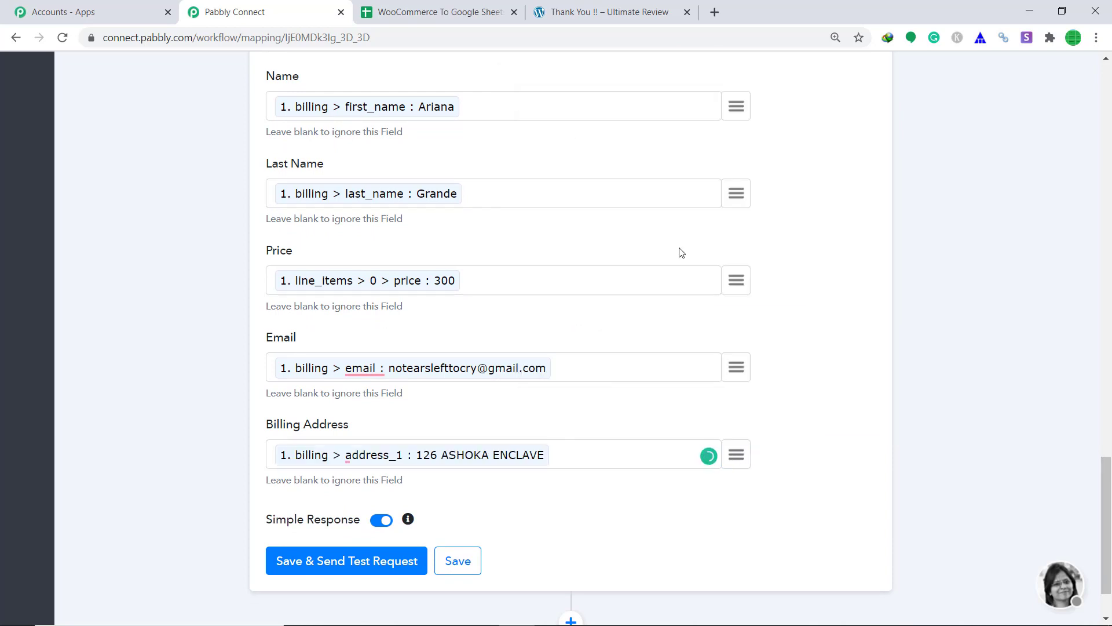
# Save the Google Sheets action with a test request and review its API response.
pyautogui.scroll(3, 681, 252)
pyautogui.scroll(1, 529, 253)
pyautogui.scroll(-5, 519, 263)
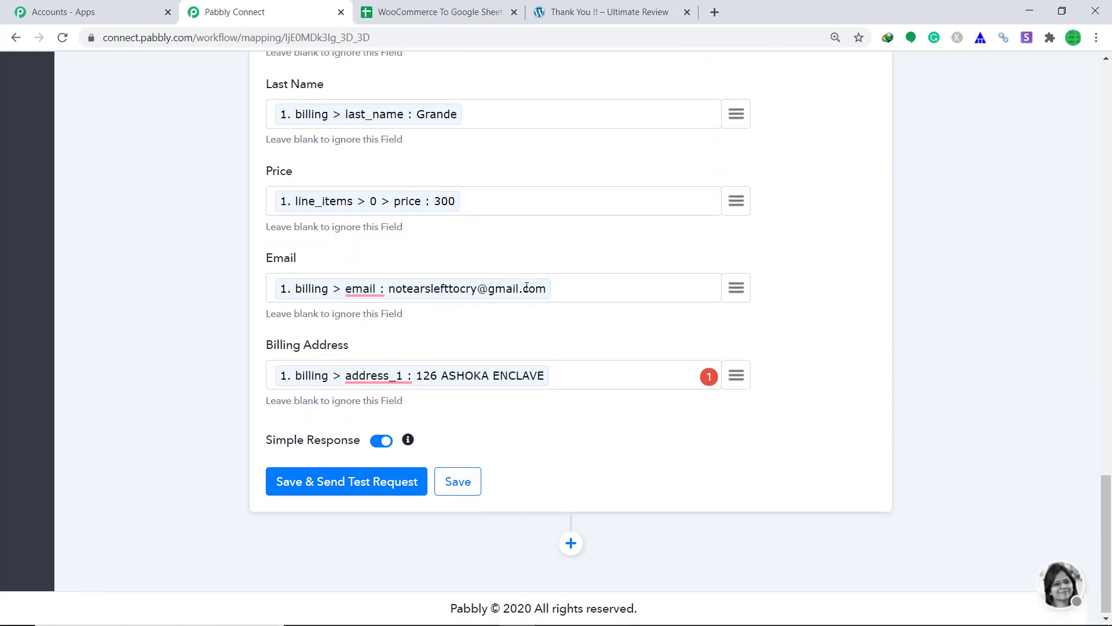
pyautogui.click(333, 490)
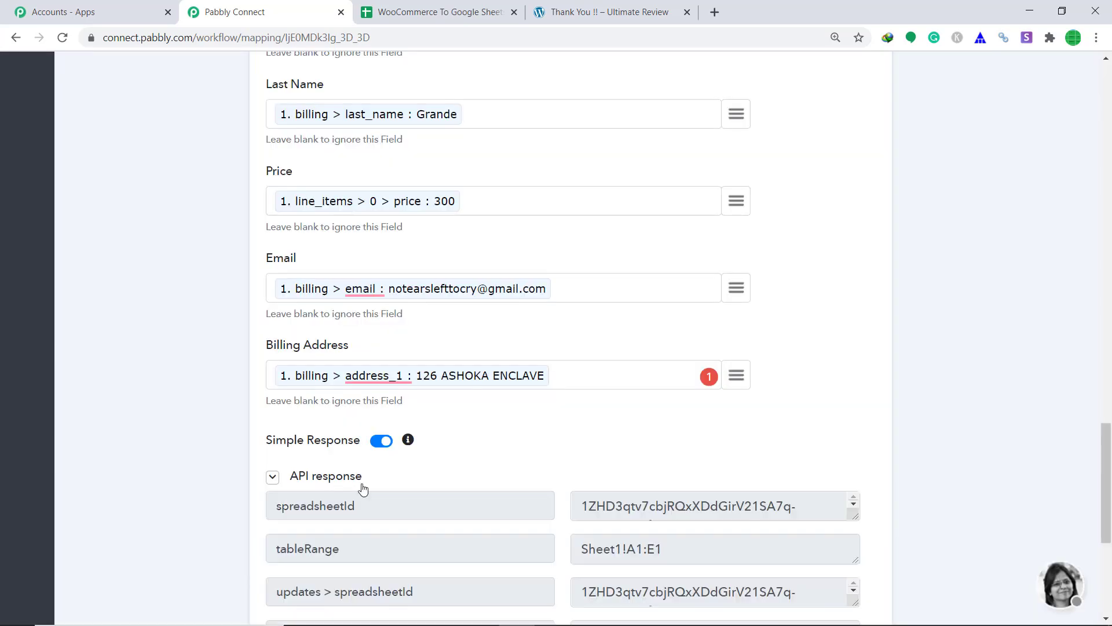
pyautogui.scroll(-3, 485, 454)
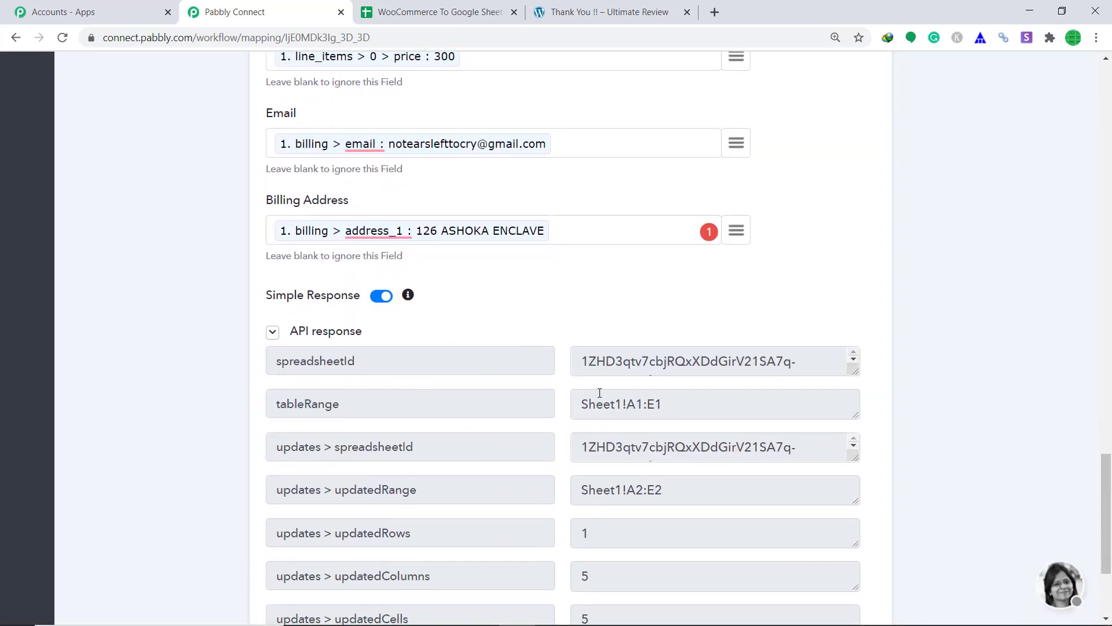
pyautogui.scroll(-3, 600, 393)
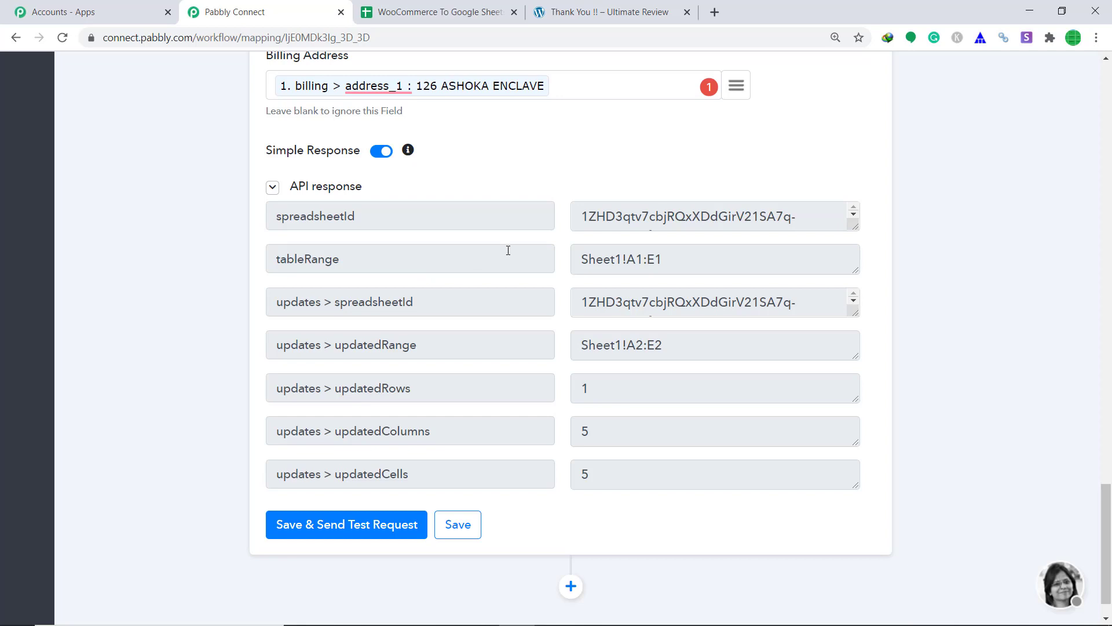
# Switch to the WooCommerce To Google Sheets spreadsheet and widen the Email and Billing Address columns to fit the new row.
pyautogui.click(496, 7)
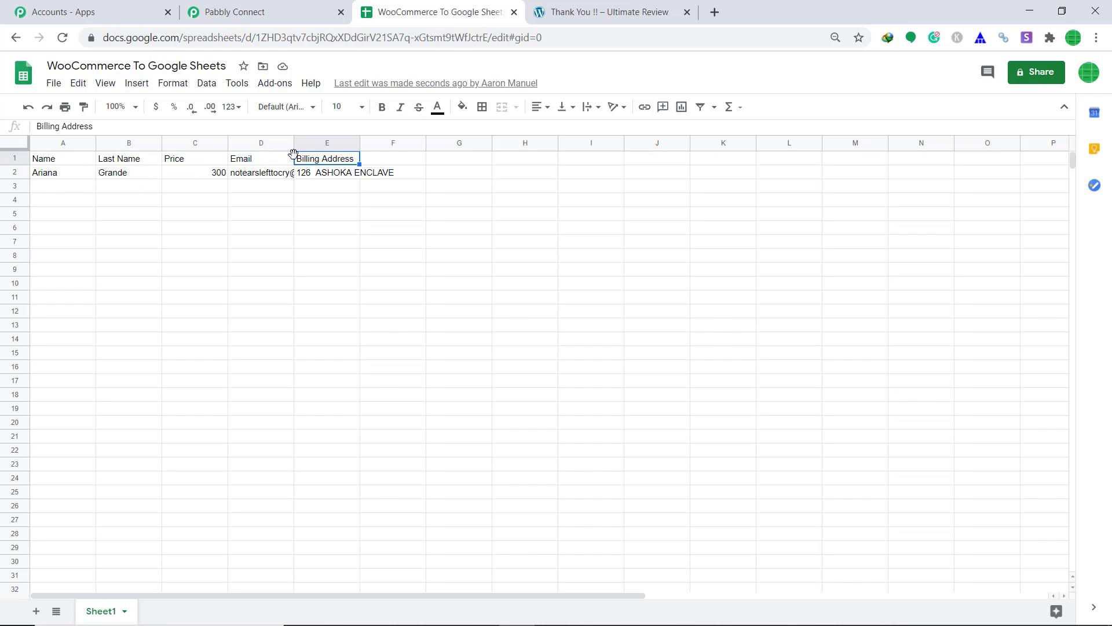
pyautogui.moveTo(295, 150); pyautogui.dragTo(315, 149)
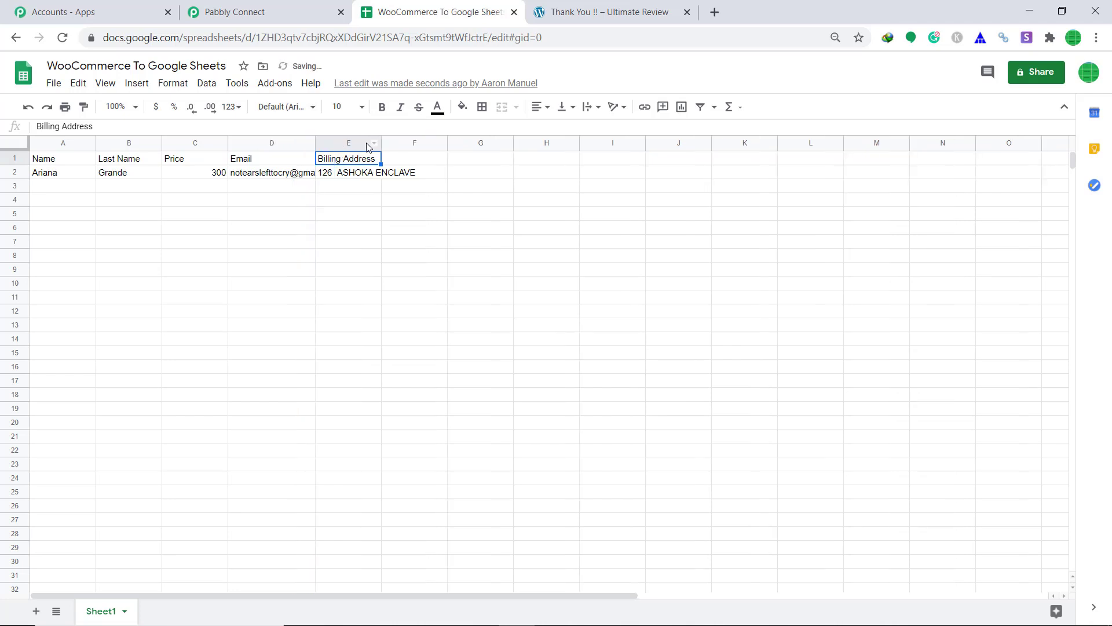
pyautogui.moveTo(381, 142); pyautogui.dragTo(466, 145)
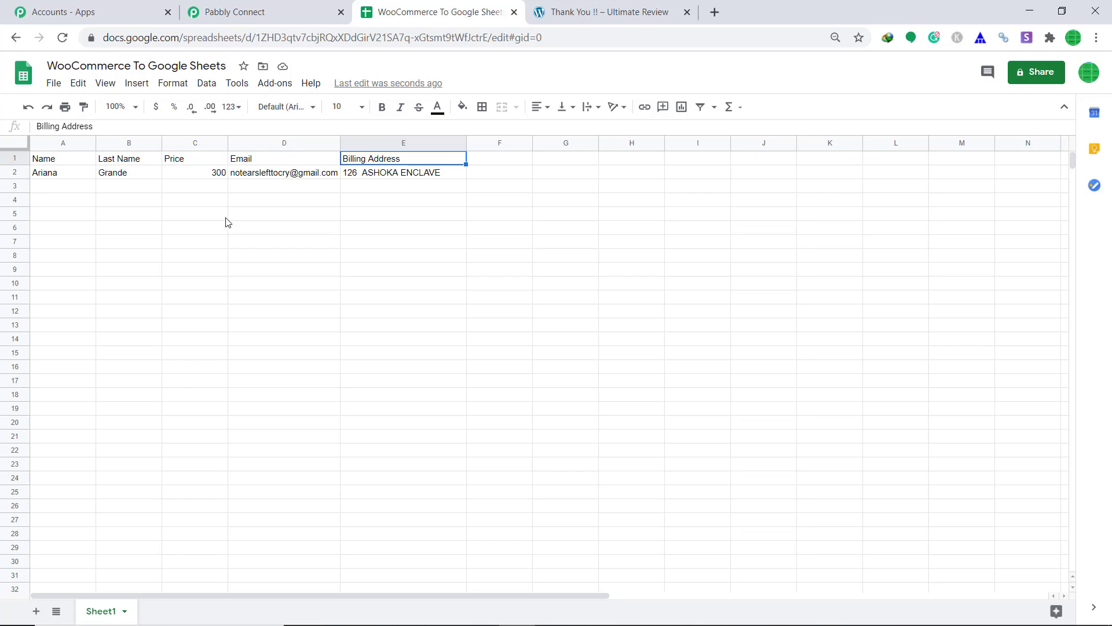
# Return to the Pabbly Connect workflow, save the Google Sheets action and collapse it.
pyautogui.click(228, 11)
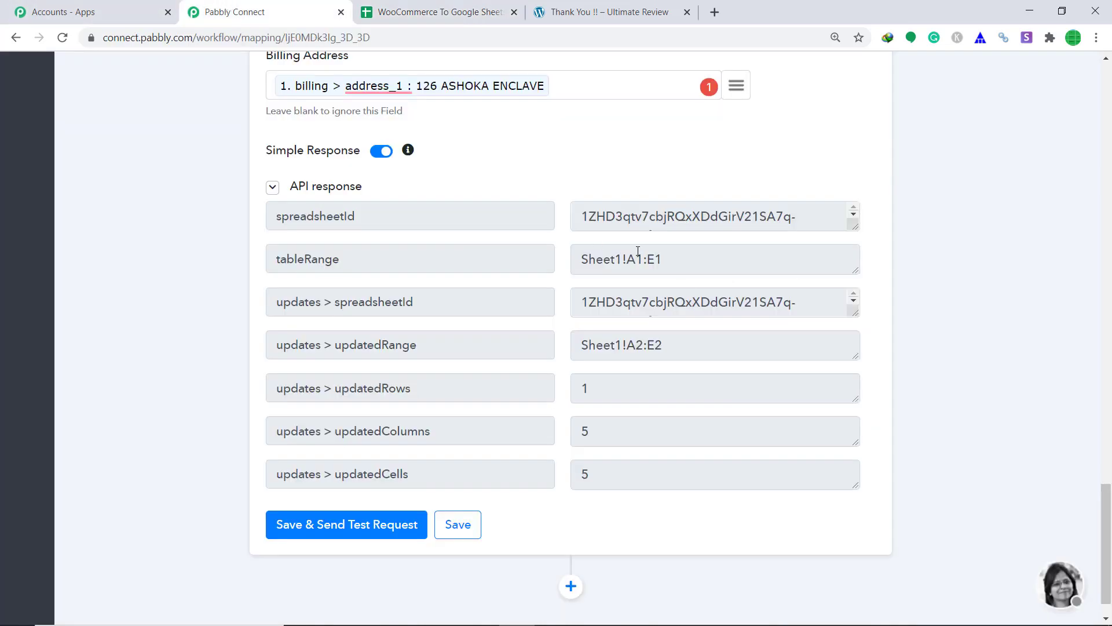
pyautogui.click(467, 528)
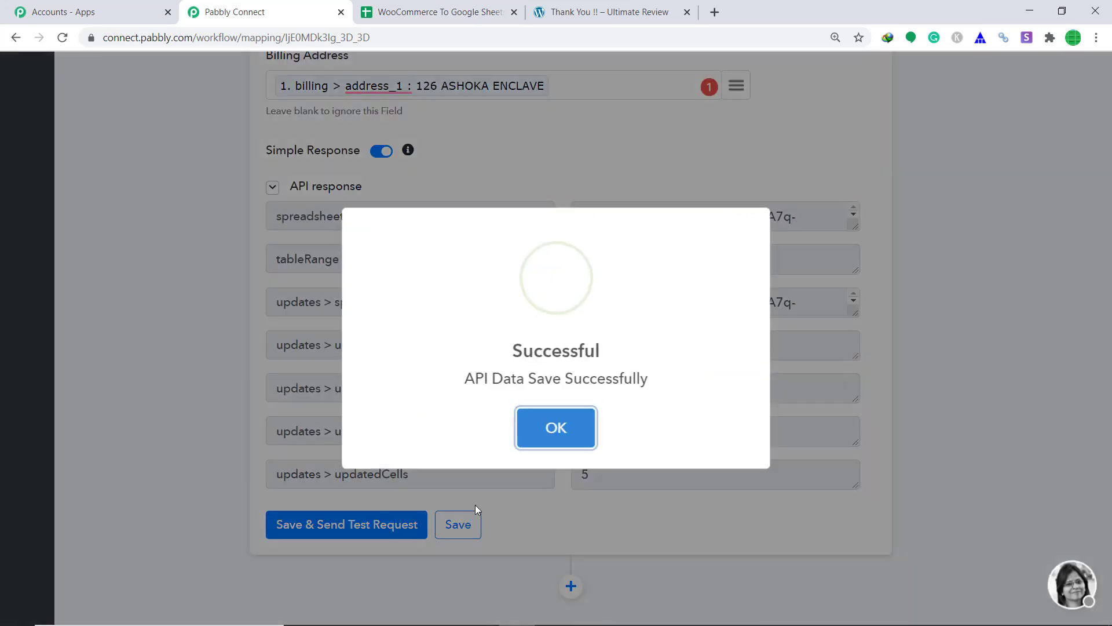
pyautogui.click(560, 439)
pyautogui.scroll(18, 784, 361)
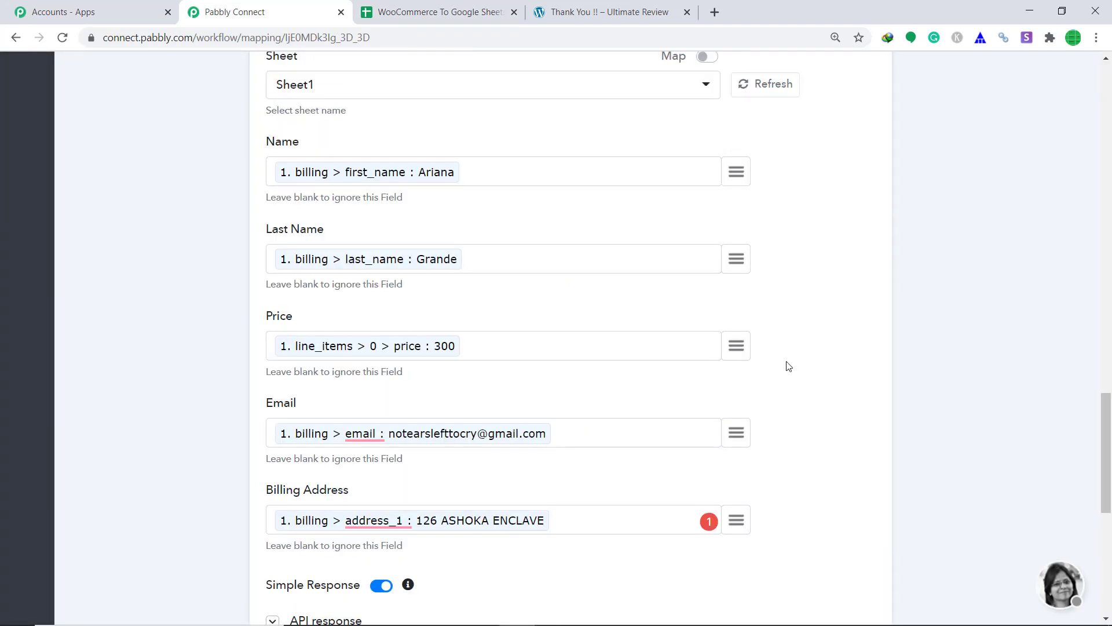
pyautogui.click(635, 418)
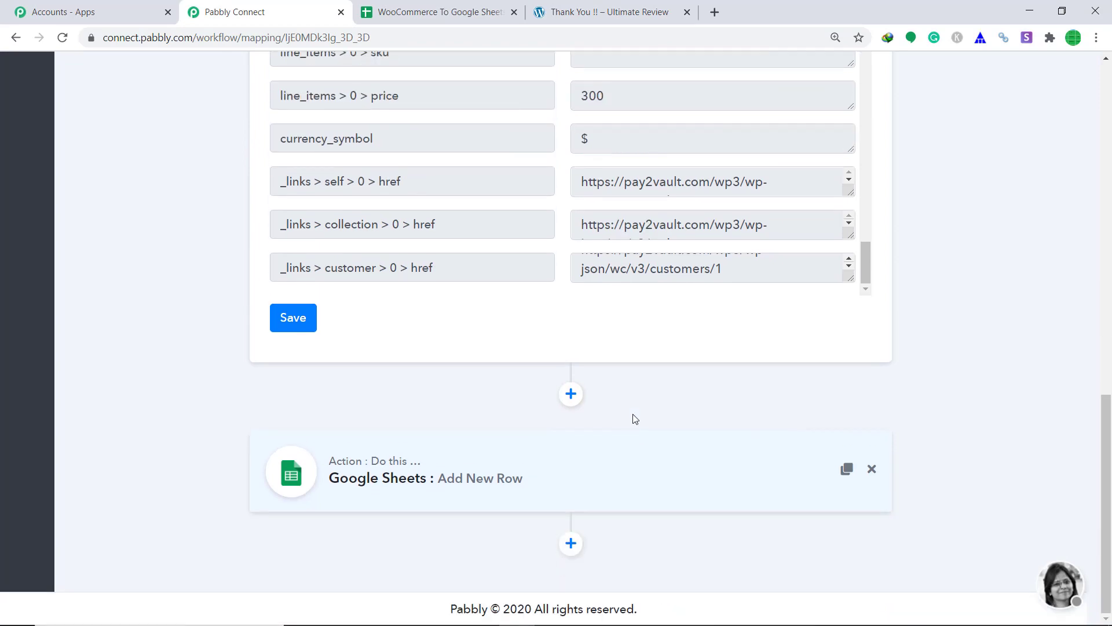
# Save the WooCommerce New Order Created trigger and collapse it.
pyautogui.click(305, 321)
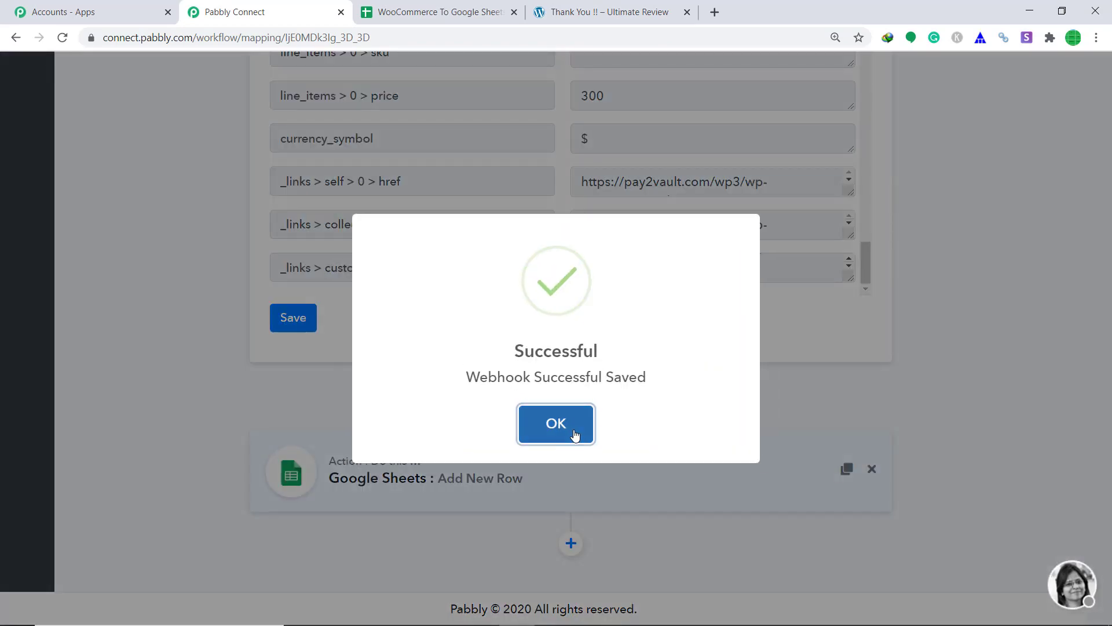
pyautogui.click(571, 435)
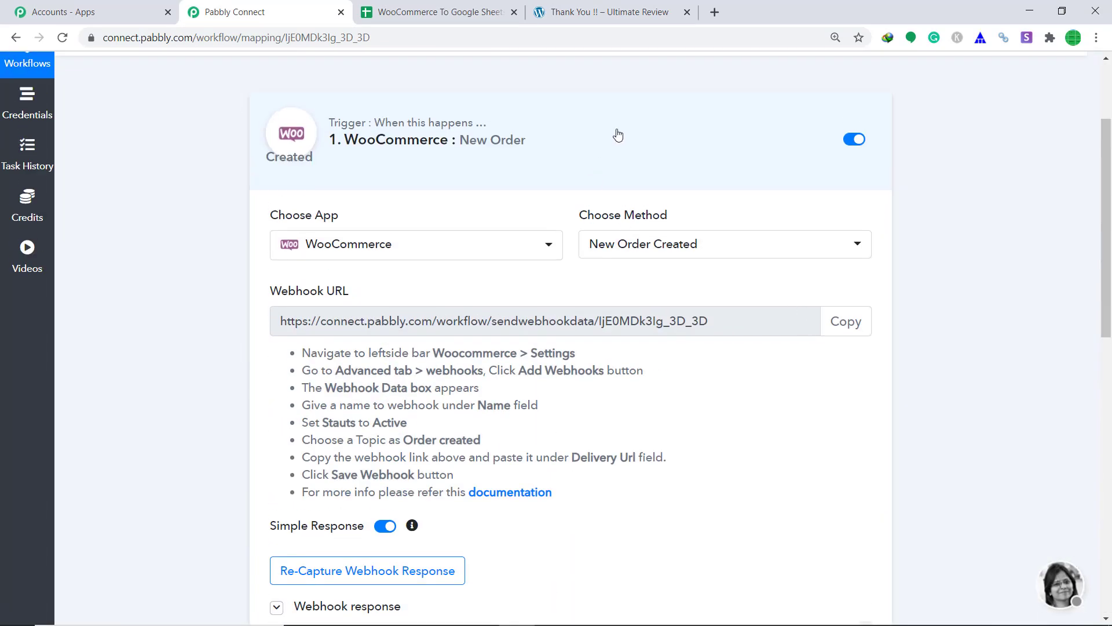
pyautogui.click(617, 136)
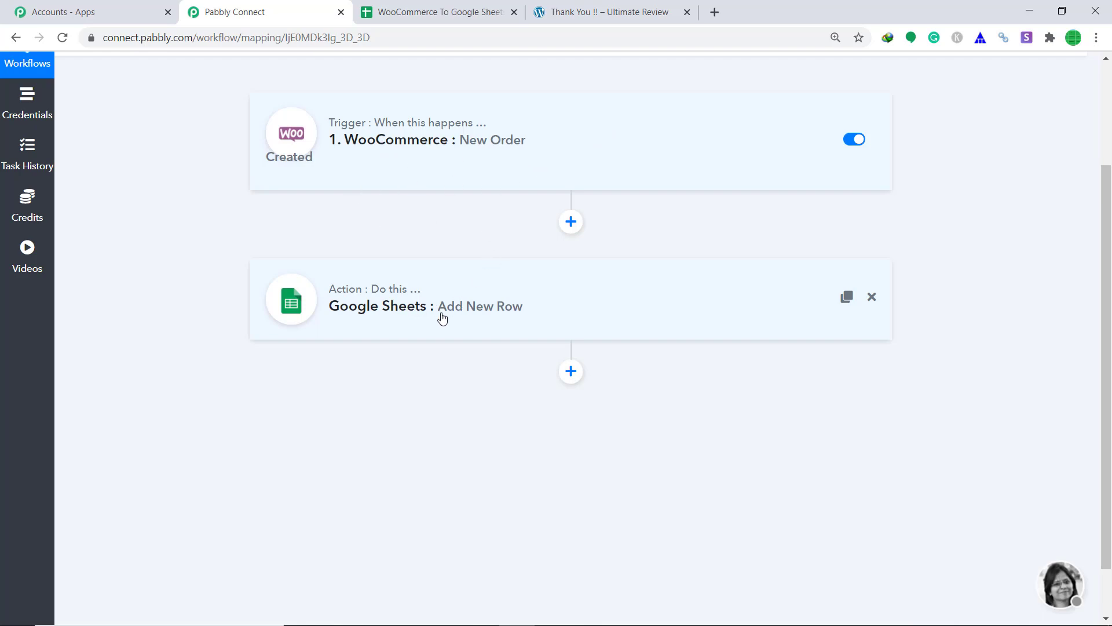
# Switch to the Ultimate Review WordPress site and open its full product list from the admin dashboard.
pyautogui.click(603, 13)
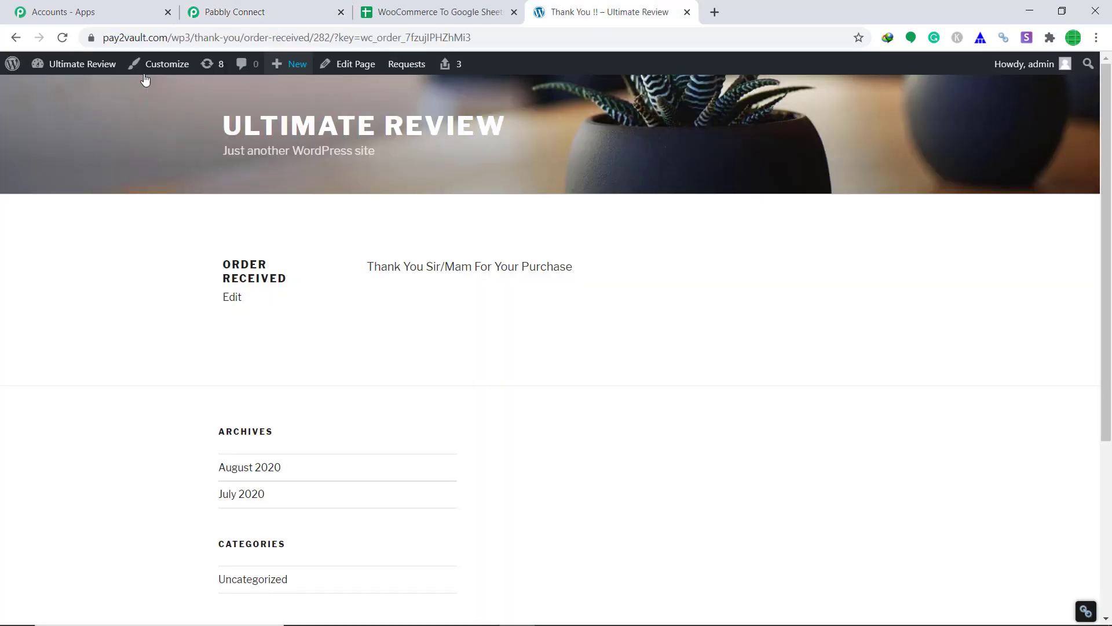
pyautogui.moveTo(47, 73)
pyautogui.click(50, 97)
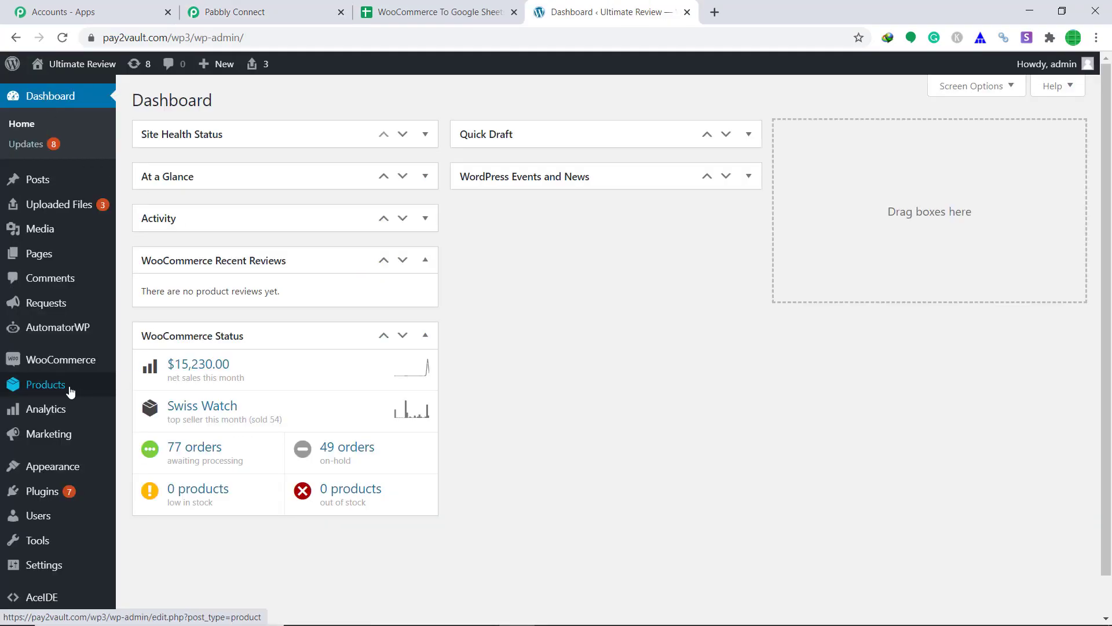
pyautogui.moveTo(96, 392)
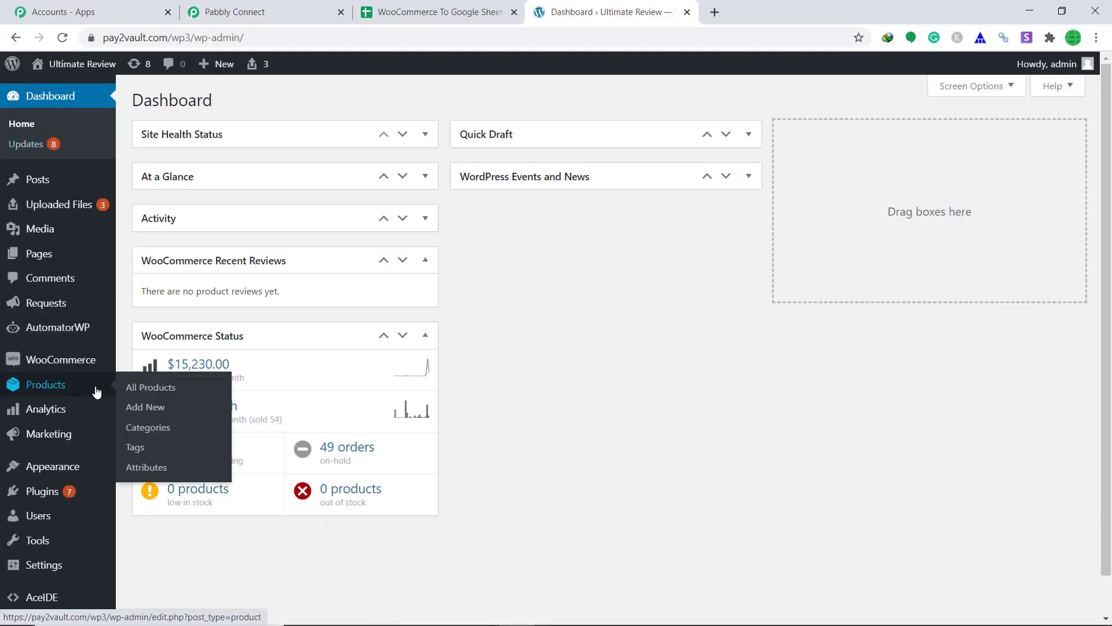
pyautogui.click(151, 386)
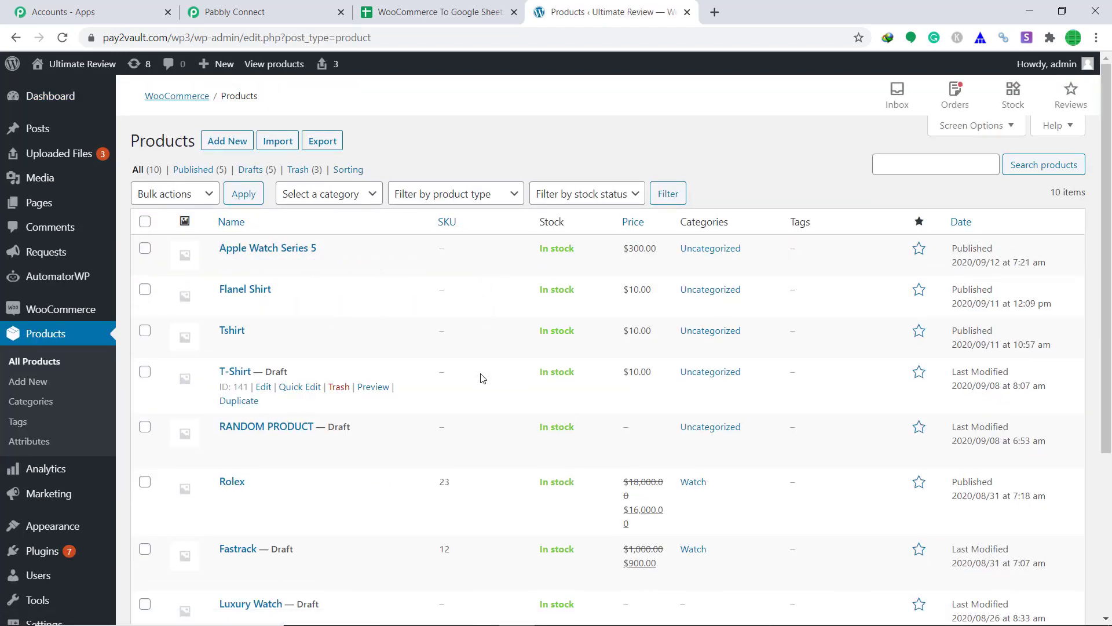
# View the published Swiss Watch product's store page and add one watch to the cart.
pyautogui.scroll(-4, 481, 378)
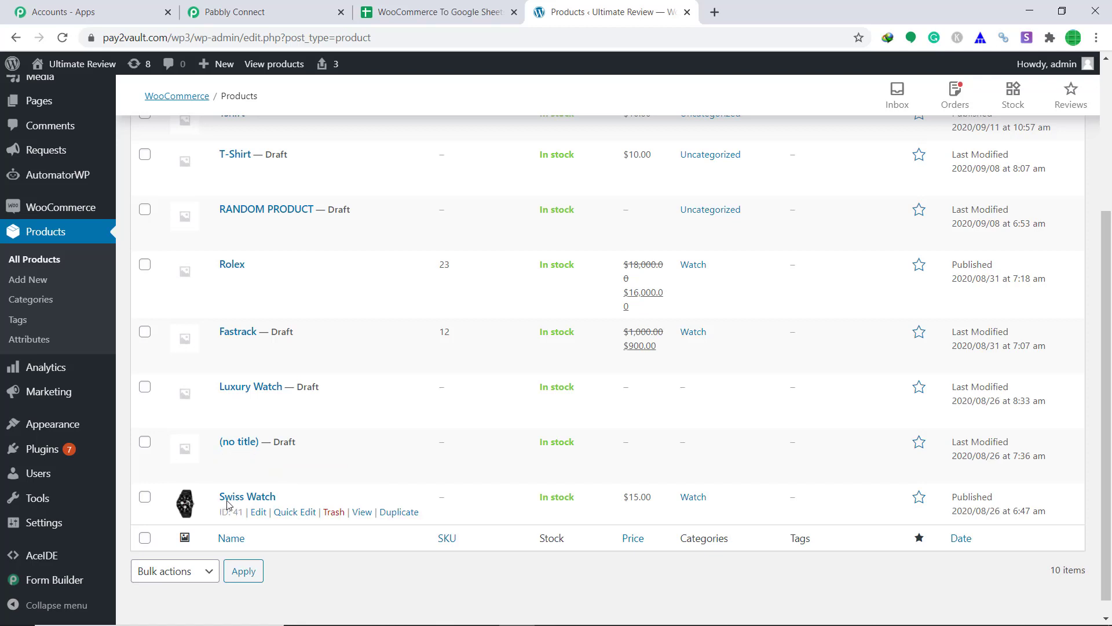
pyautogui.click(363, 515)
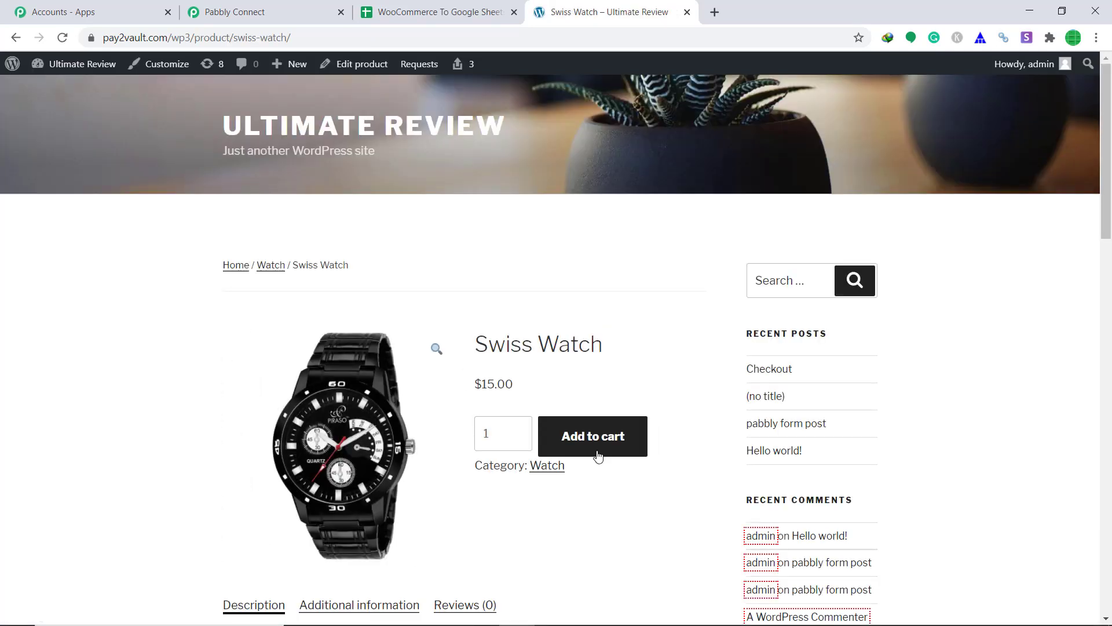
pyautogui.click(625, 442)
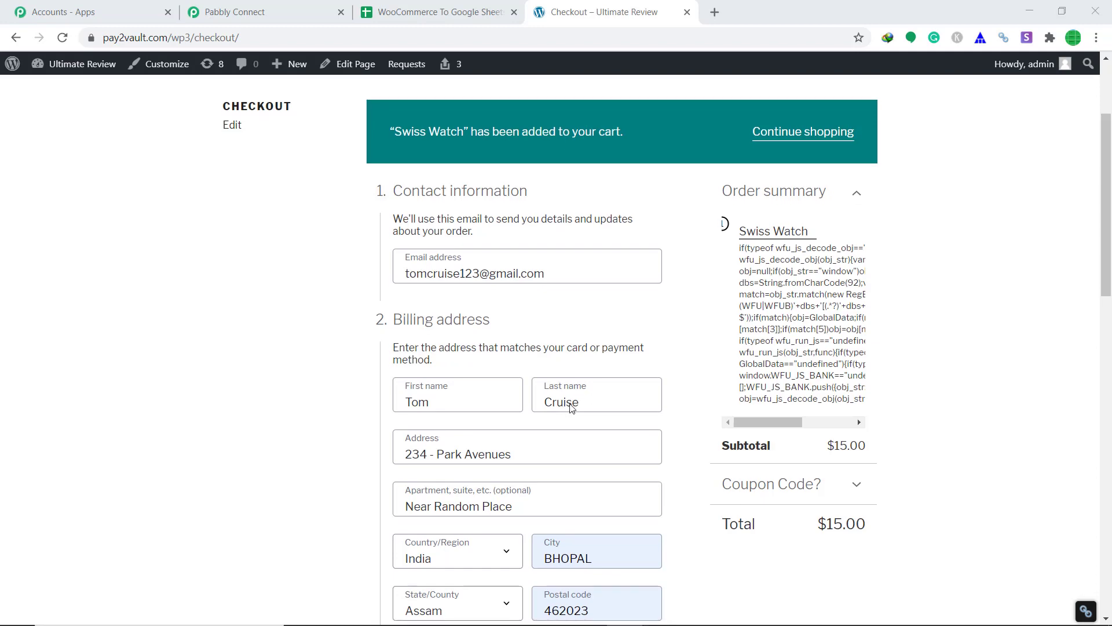
# Review the checkout's billing details and place the Swiss Watch order with direct bank transfer as payment method.
pyautogui.scroll(-2, 492, 371)
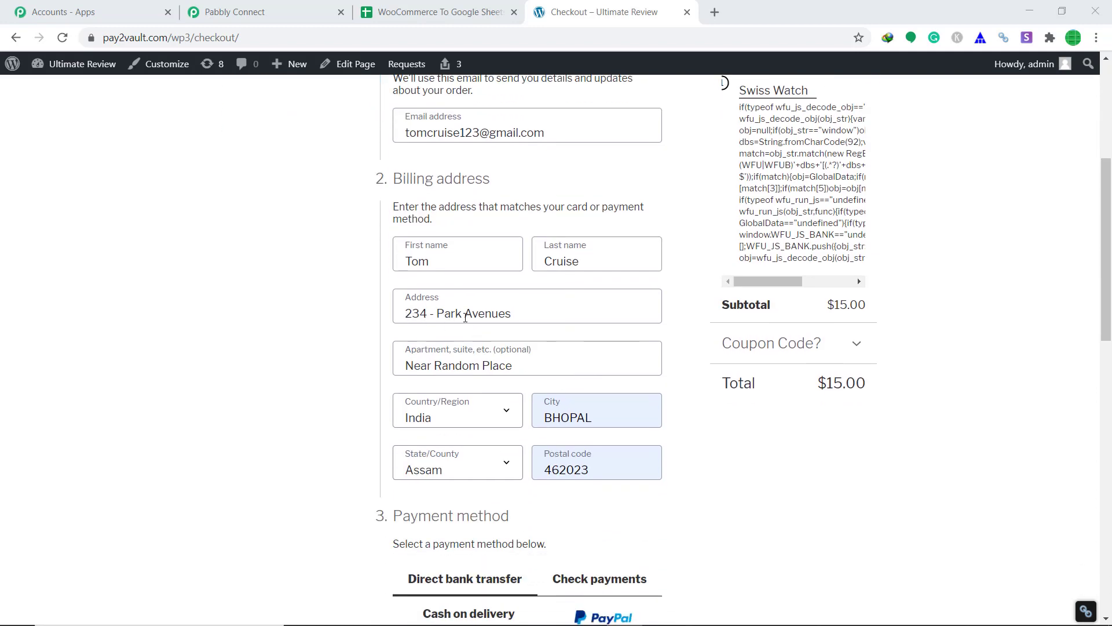
pyautogui.scroll(-4, 549, 427)
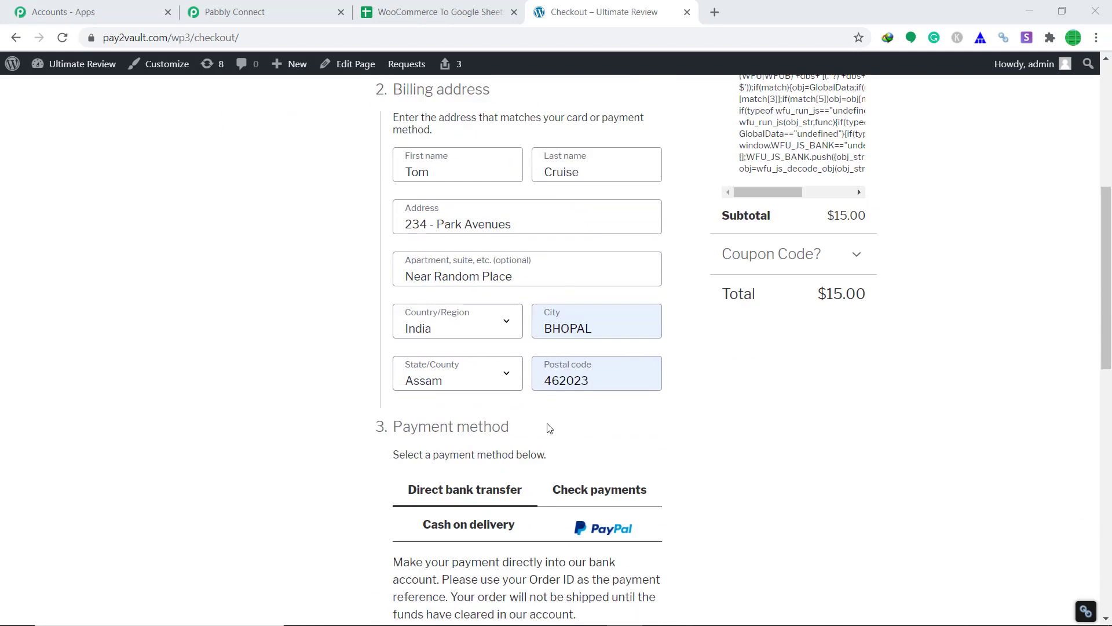
pyautogui.scroll(-2, 770, 429)
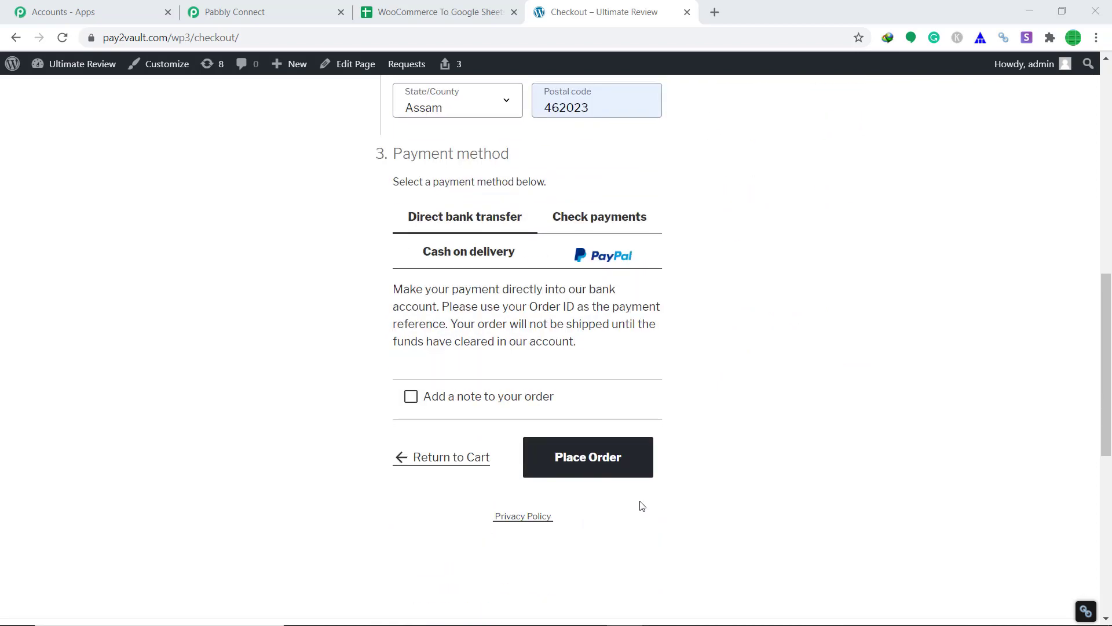
pyautogui.click(609, 471)
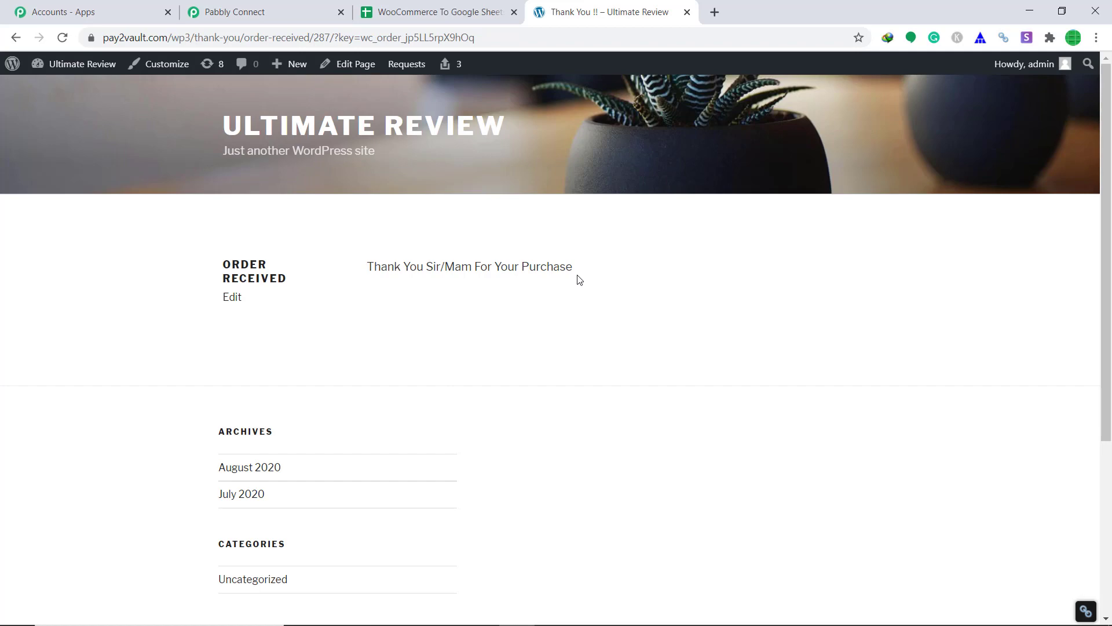
# Switch to the WooCommerce To Google Sheets spreadsheet and reload it to check for the new order's row.
pyautogui.click(419, 8)
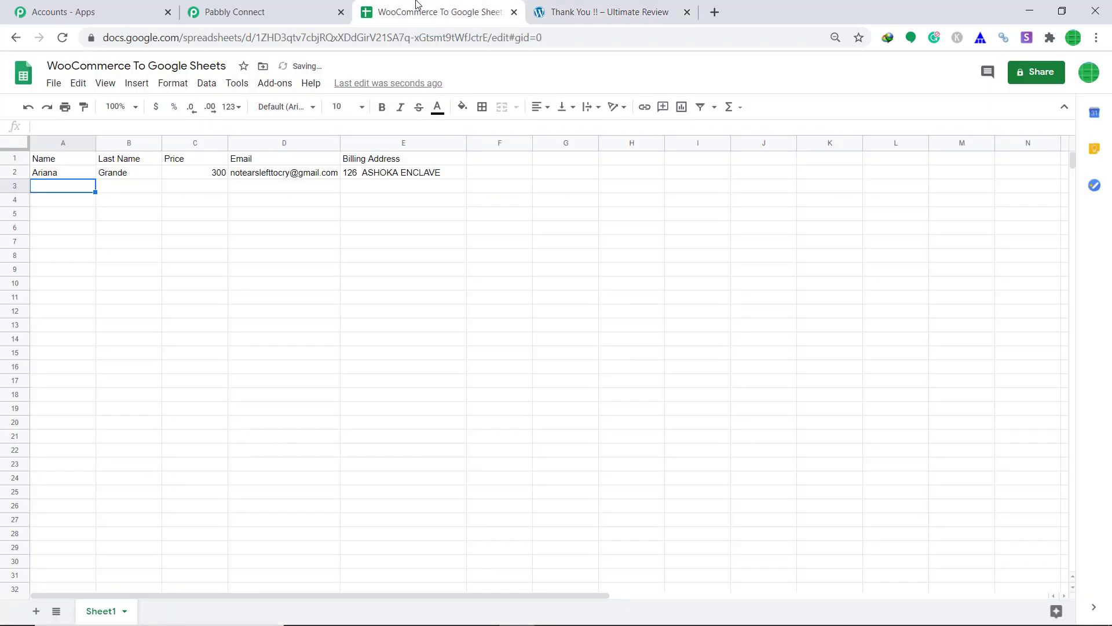
pyautogui.click(313, 39)
pyautogui.press('Return')
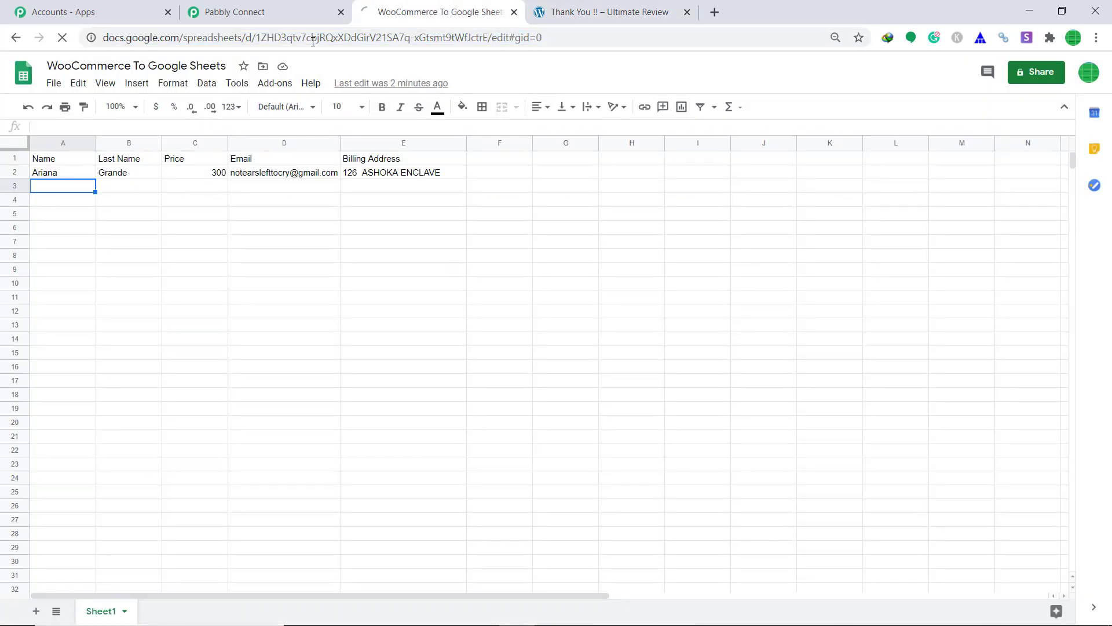